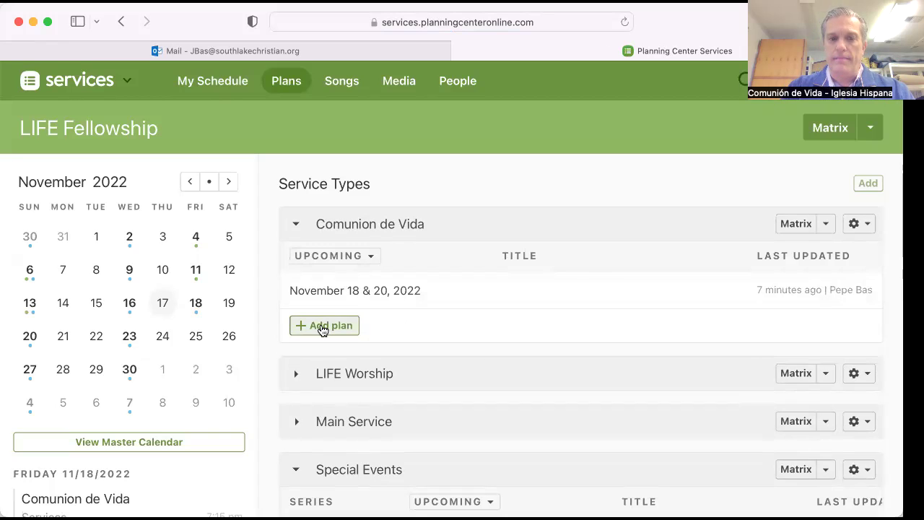
Add one Comunion de Vida plan starting November 25 2022, copying the times from the November 18 & 20 2022 plan
{"action": "left_click", "coordinate": [322, 328]}
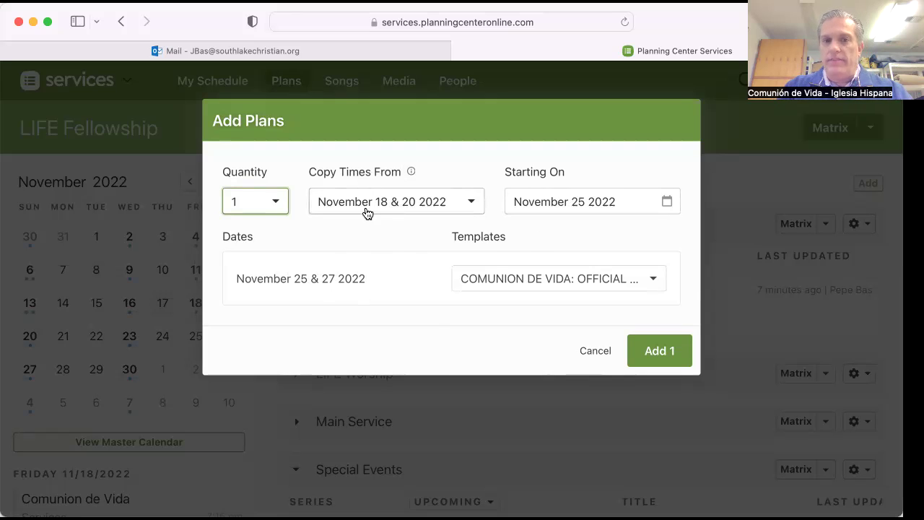
{"action": "left_click", "coordinate": [471, 204]}
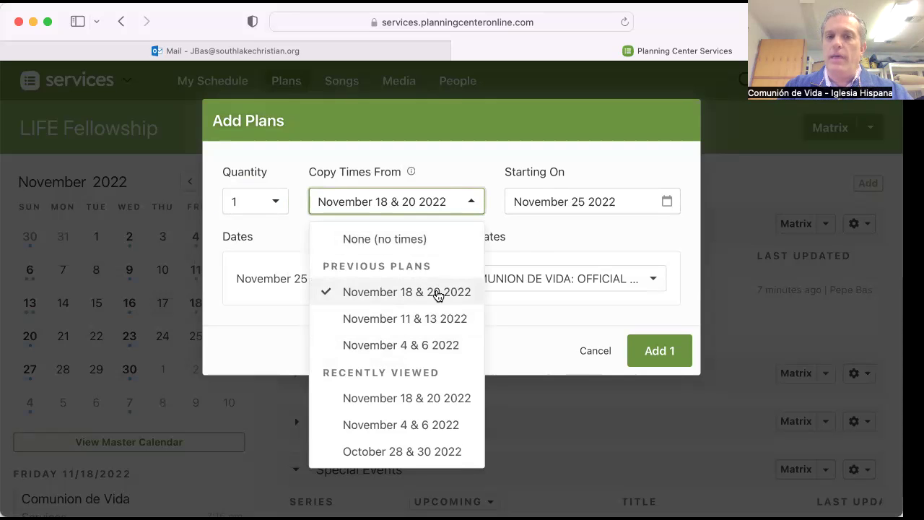
{"action": "left_click", "coordinate": [450, 242]}
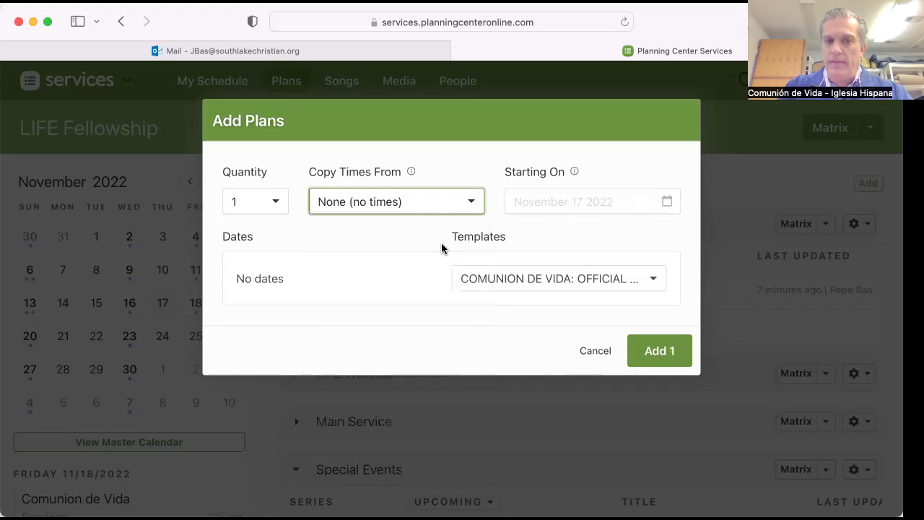
{"action": "left_click", "coordinate": [467, 203]}
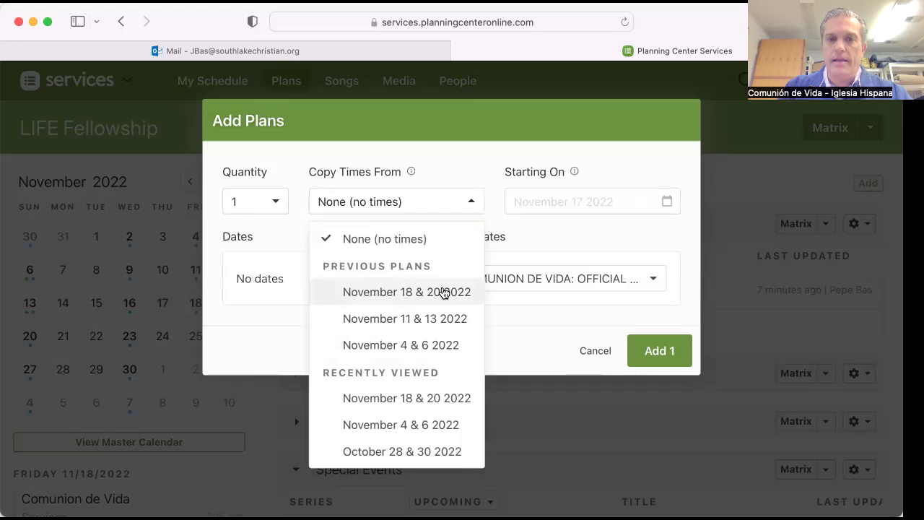
{"action": "left_click", "coordinate": [441, 292]}
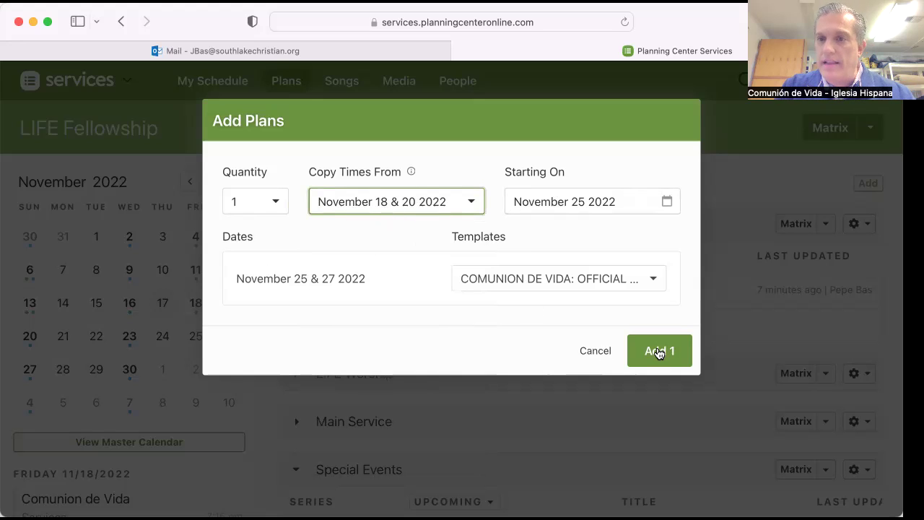
{"action": "left_click", "coordinate": [658, 352]}
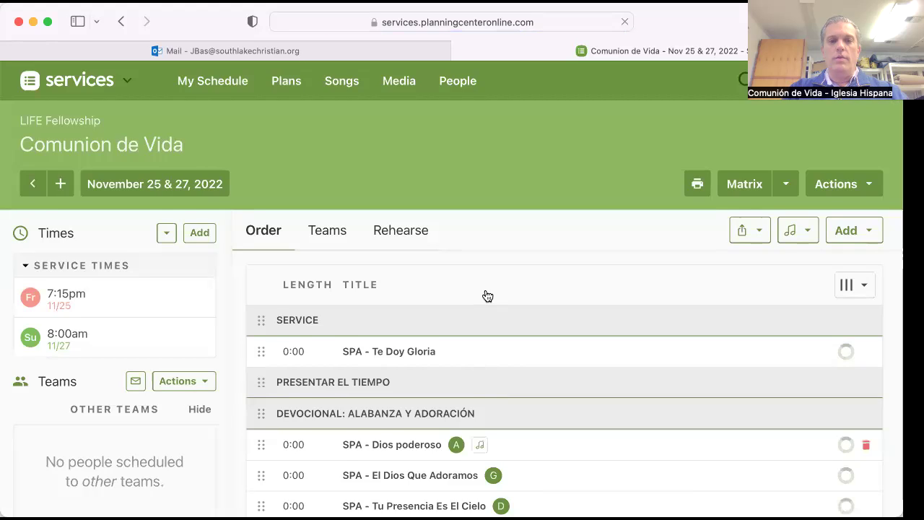
Delete the song "SPA - Te Doy Gloria" from the SERVICE section of the new plan's order
{"action": "scroll", "coordinate": [485, 296], "scroll_direction": "down", "scroll_amount": 1}
{"action": "scroll", "coordinate": [487, 296], "scroll_direction": "down", "scroll_amount": 3}
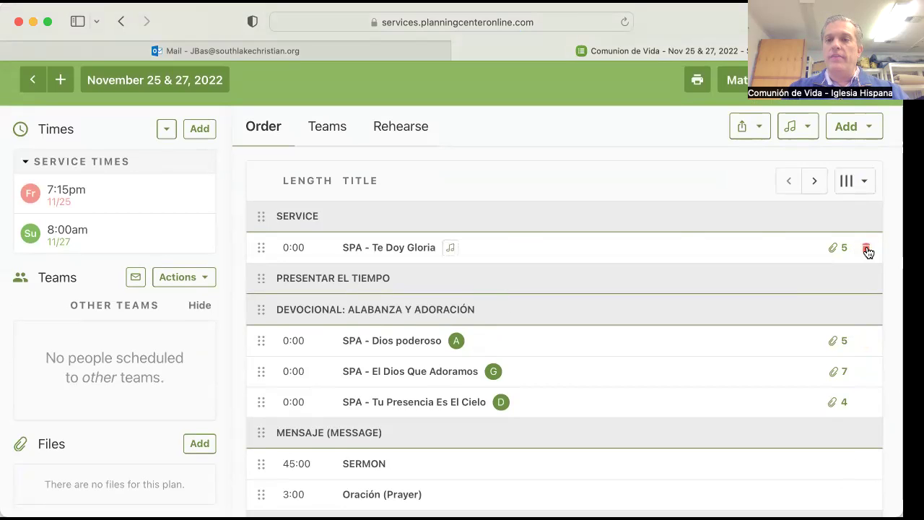
{"action": "left_click", "coordinate": [865, 247]}
{"action": "left_click", "coordinate": [526, 381]}
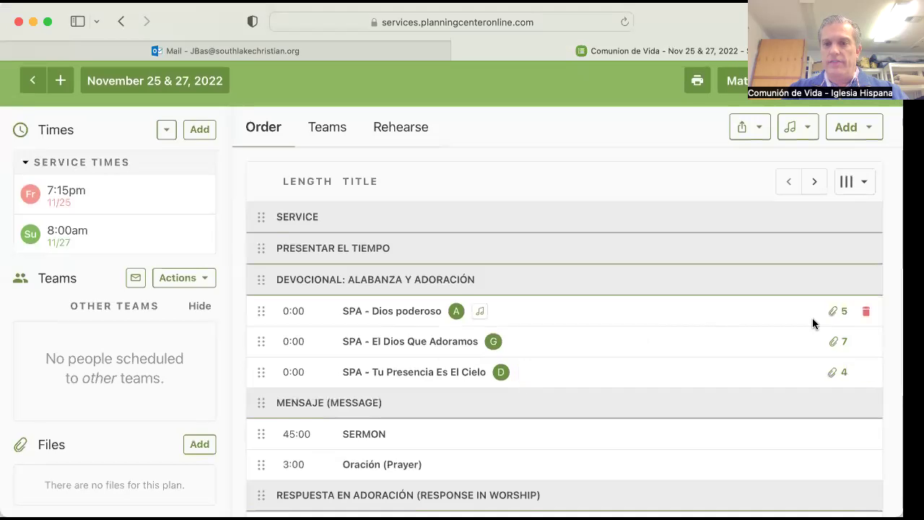
Delete "SPA - Dios poderoso", "SPA - El Dios Que Adoramos" and "SPA - Tu Presencia Es El Cielo" from the DEVOCIONAL: ALABANZA Y ADORACIÓN section
{"action": "left_click", "coordinate": [866, 312]}
{"action": "left_click", "coordinate": [504, 369]}
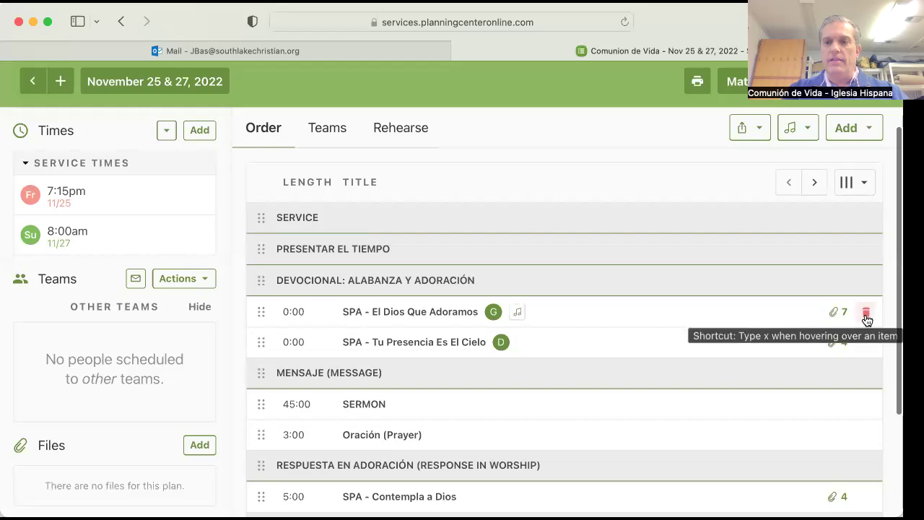
{"action": "left_click", "coordinate": [866, 317]}
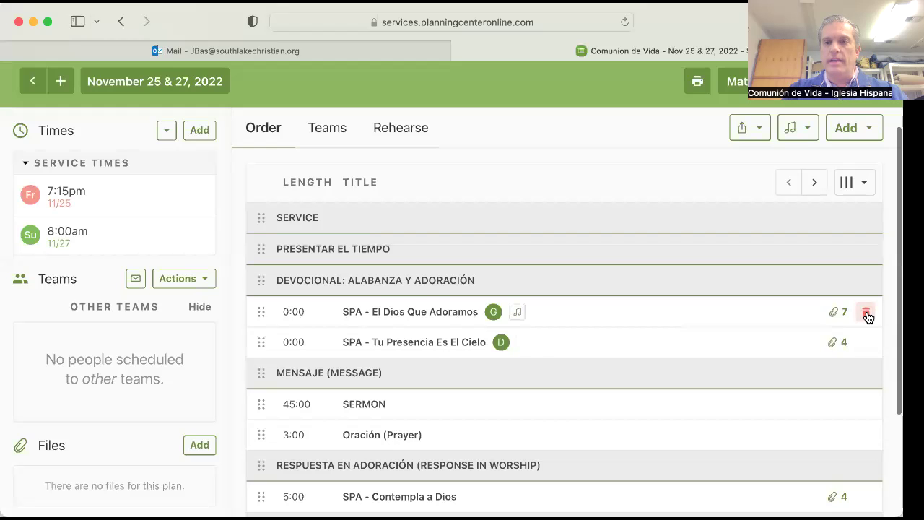
{"action": "left_click", "coordinate": [530, 371]}
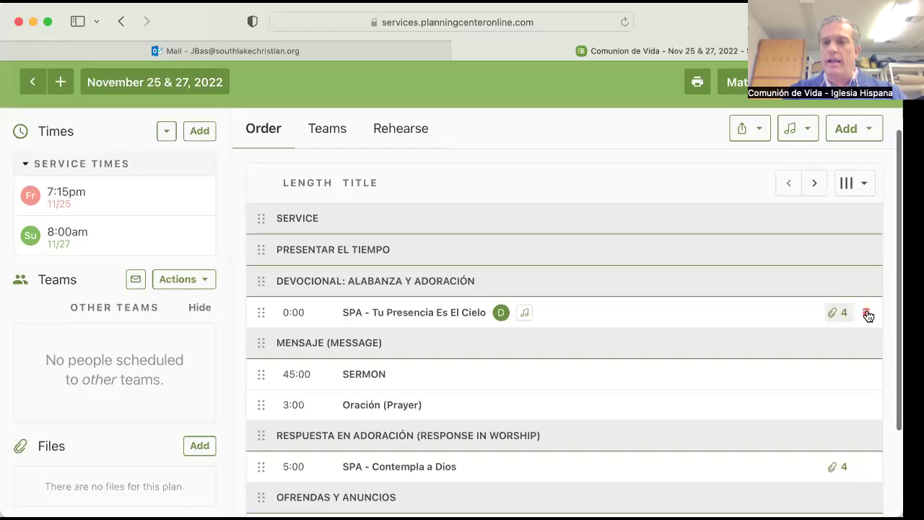
{"action": "left_click", "coordinate": [866, 313]}
{"action": "left_click", "coordinate": [521, 369]}
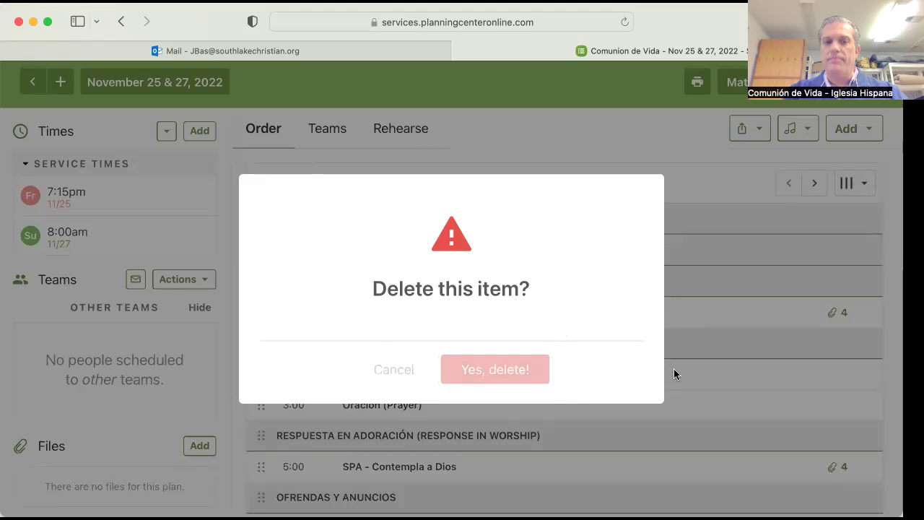
Delete the song "SPA - Contempla a Dios" from the RESPUESTA EN ADORACIÓN section
{"action": "scroll", "coordinate": [674, 374], "scroll_direction": "down", "scroll_amount": 2}
{"action": "left_click", "coordinate": [866, 354]}
{"action": "left_click", "coordinate": [513, 371]}
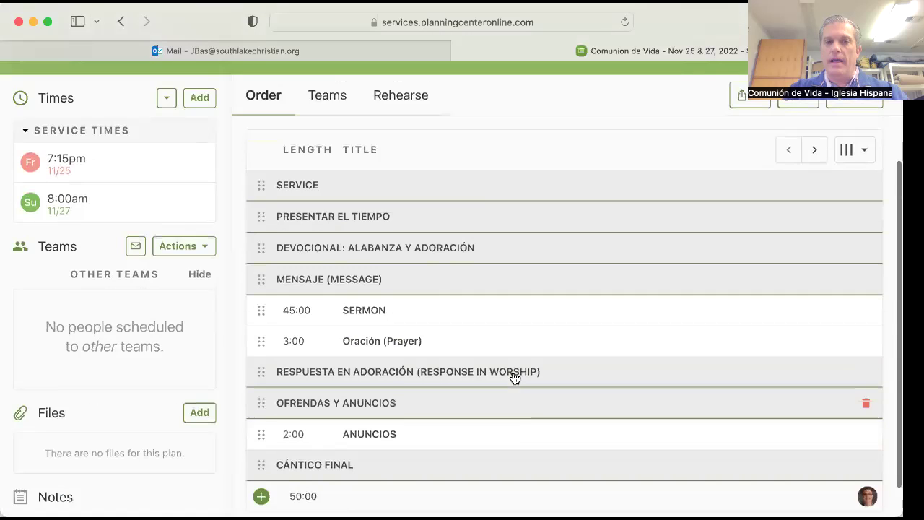
Search the songs for "El Dios que adoramos", add "SPA - El Dios Que Adoramos" to the end of the plan, and close its details
{"action": "scroll", "coordinate": [514, 378], "scroll_direction": "down", "scroll_amount": 1}
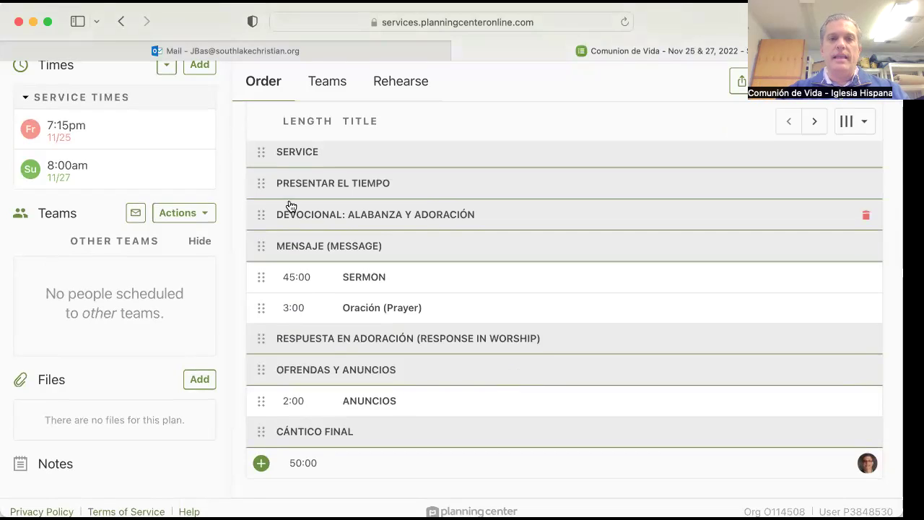
{"action": "scroll", "coordinate": [466, 166], "scroll_direction": "up", "scroll_amount": 3}
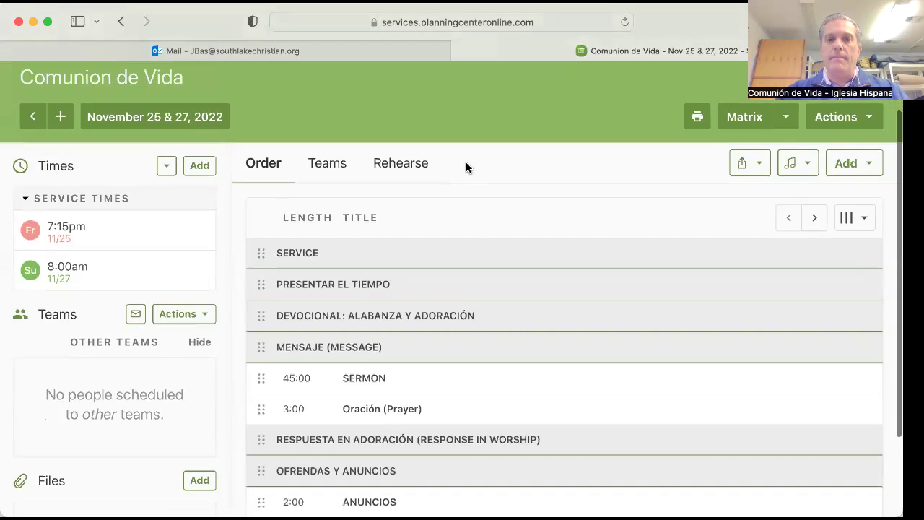
{"action": "scroll", "coordinate": [518, 186], "scroll_direction": "up", "scroll_amount": 1}
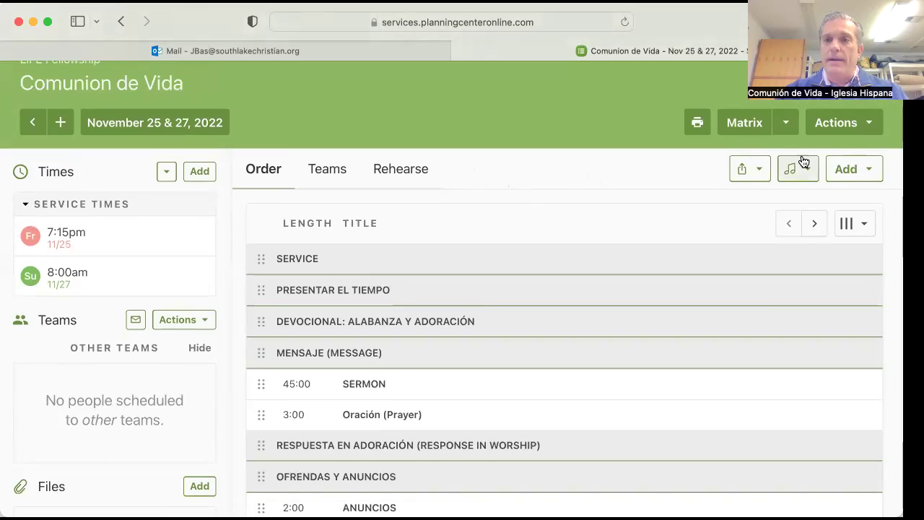
{"action": "left_click", "coordinate": [870, 176]}
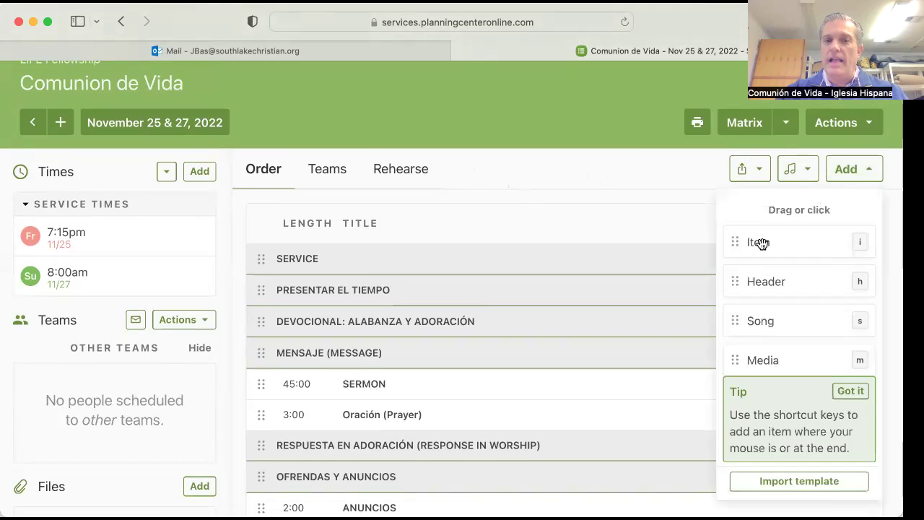
{"action": "left_click", "coordinate": [761, 326]}
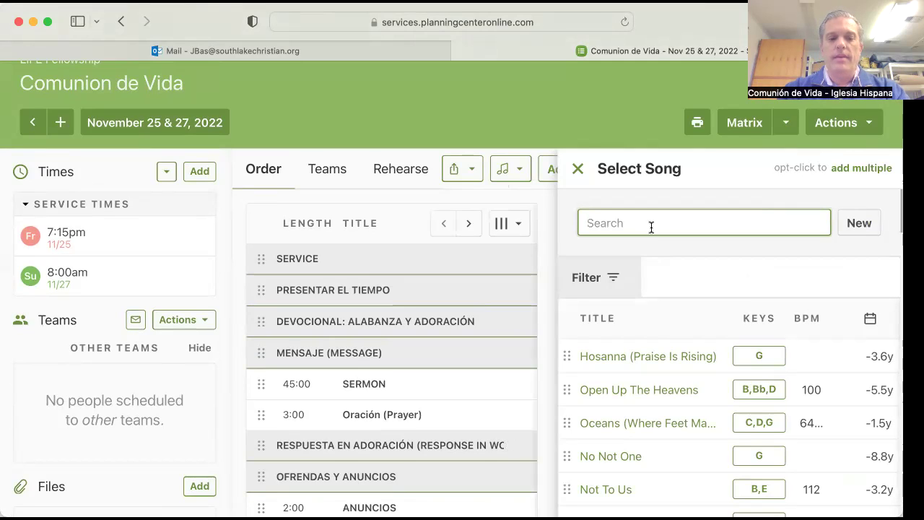
{"action": "type", "text": "E"}
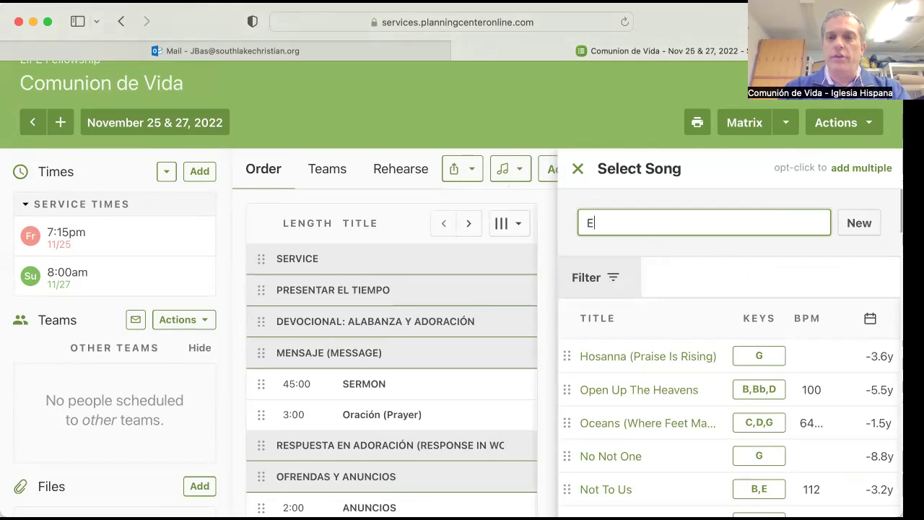
{"action": "type", "text": "l Dios qu"}
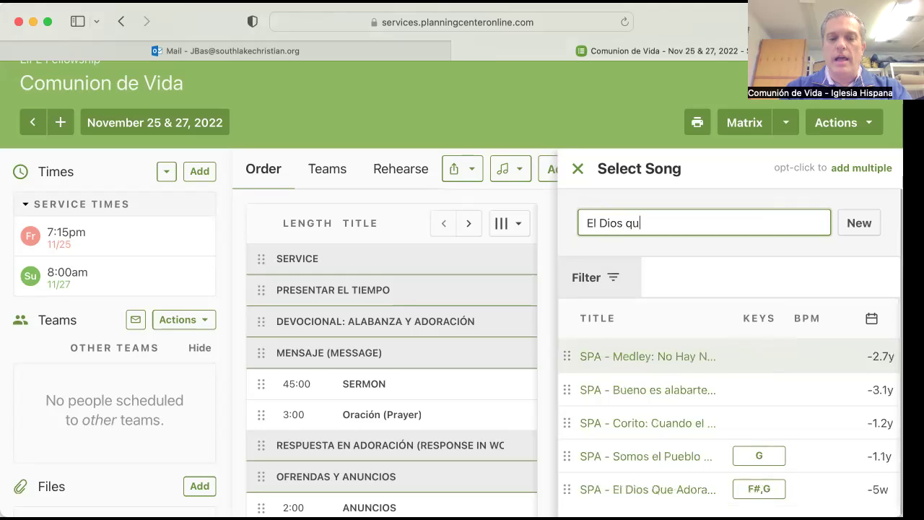
{"action": "type", "text": "e adoramos"}
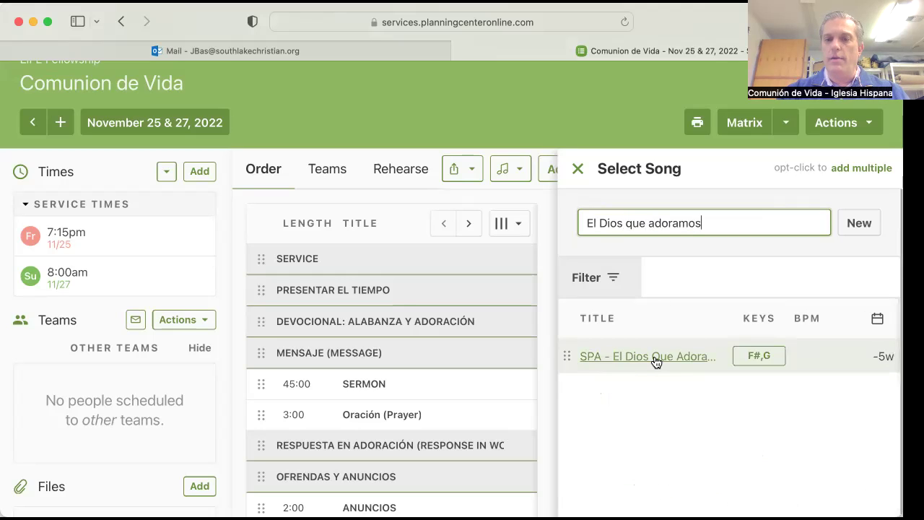
{"action": "left_click", "coordinate": [655, 361]}
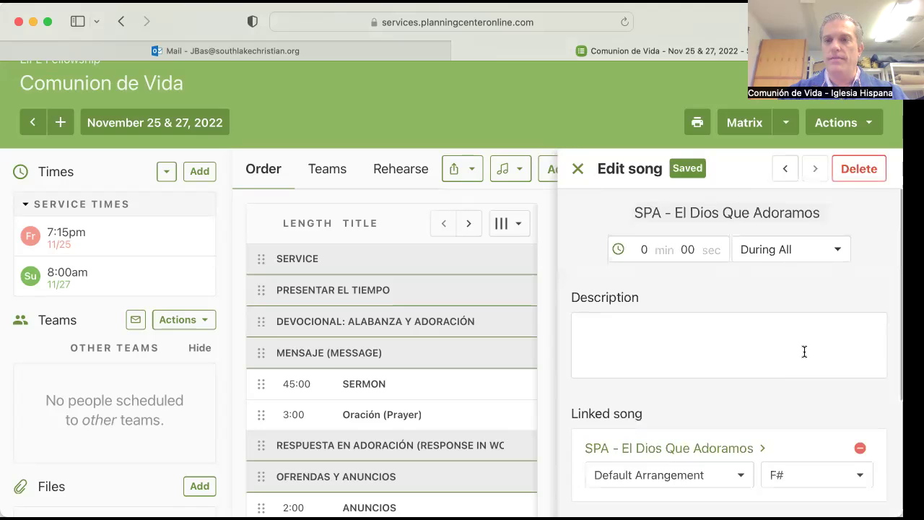
{"action": "scroll", "coordinate": [782, 352], "scroll_direction": "down", "scroll_amount": 2}
{"action": "scroll", "coordinate": [781, 352], "scroll_direction": "down", "scroll_amount": 5}
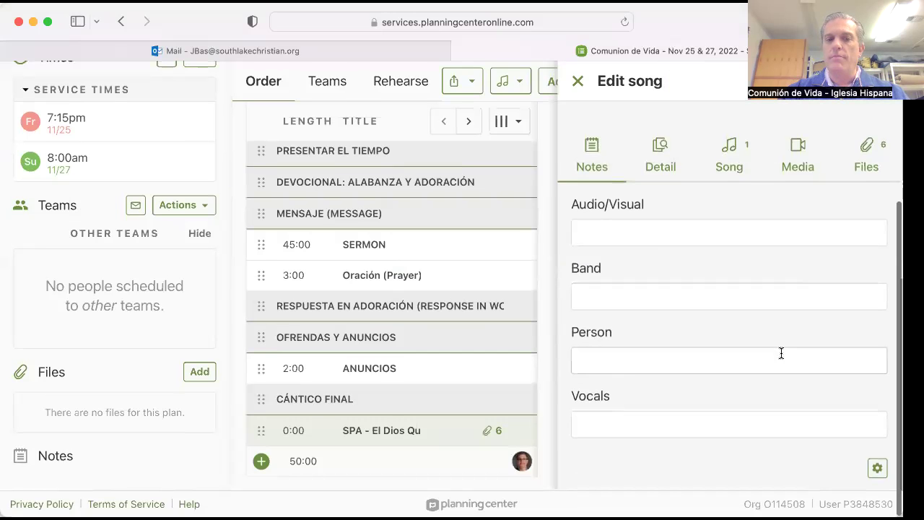
{"action": "scroll", "coordinate": [780, 353], "scroll_direction": "up", "scroll_amount": 5}
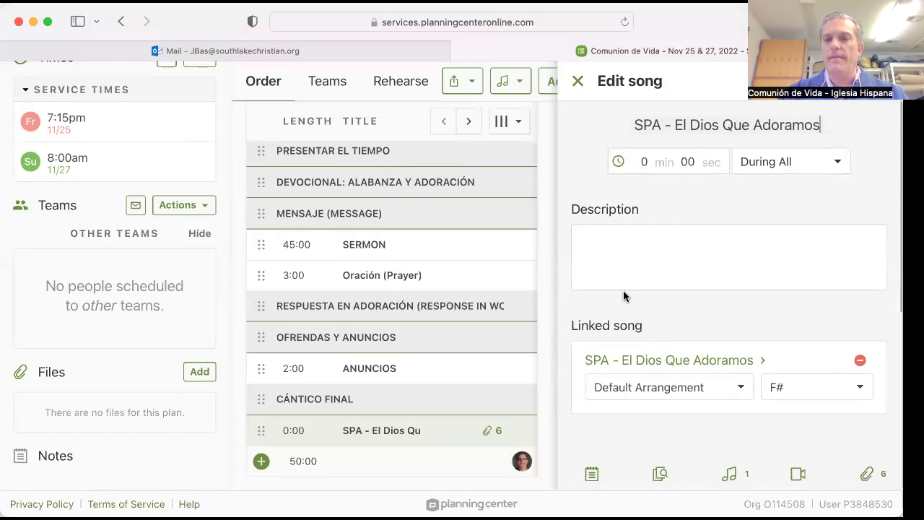
{"action": "scroll", "coordinate": [623, 290], "scroll_direction": "up", "scroll_amount": 2}
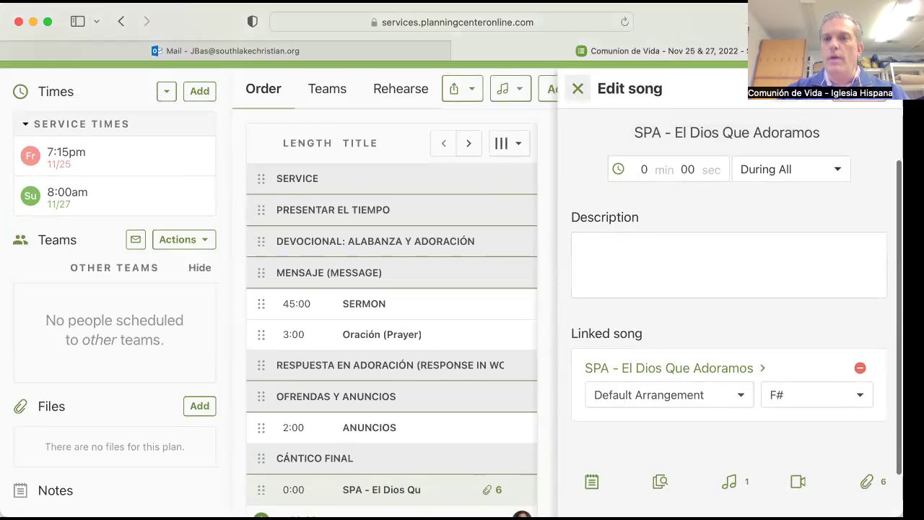
{"action": "left_click", "coordinate": [578, 88]}
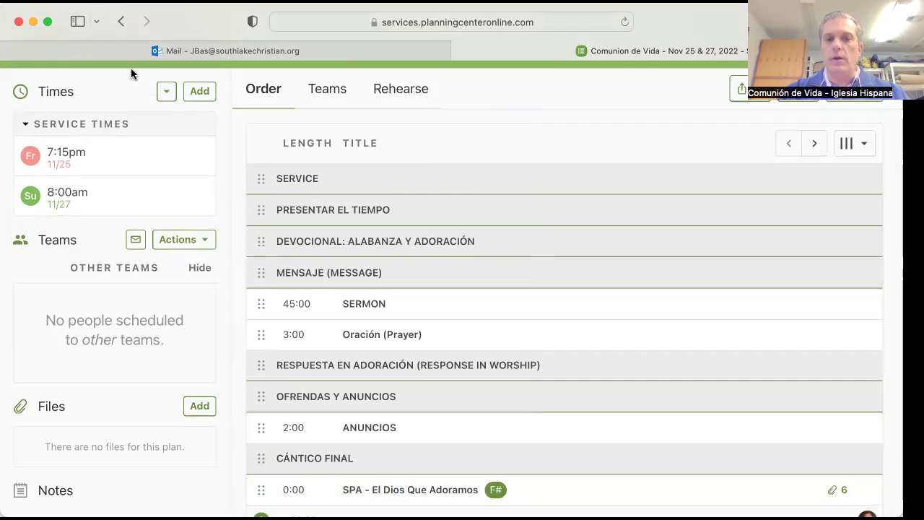
Search the songs for "Tu presencia es el cielo", add "SPA - Tu Presencia Es El Cielo" to the plan, and review its details
{"action": "left_click", "coordinate": [867, 102]}
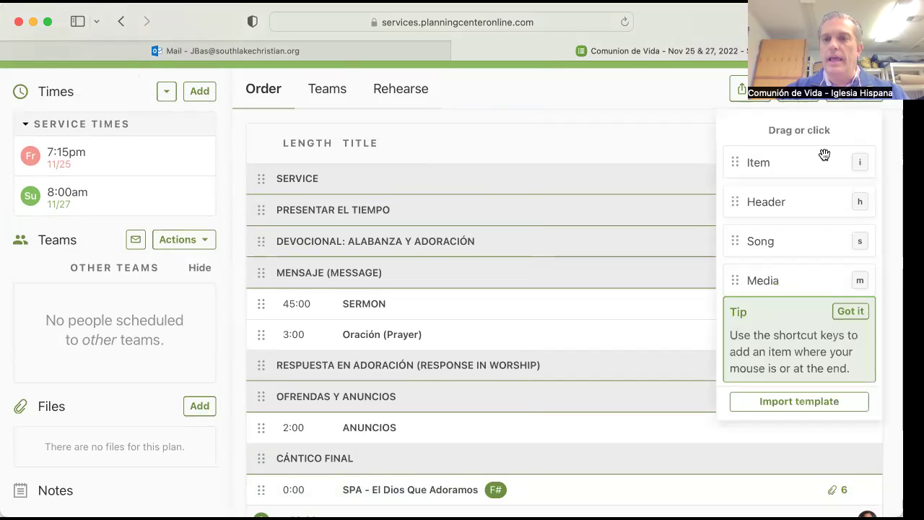
{"action": "left_click", "coordinate": [760, 243]}
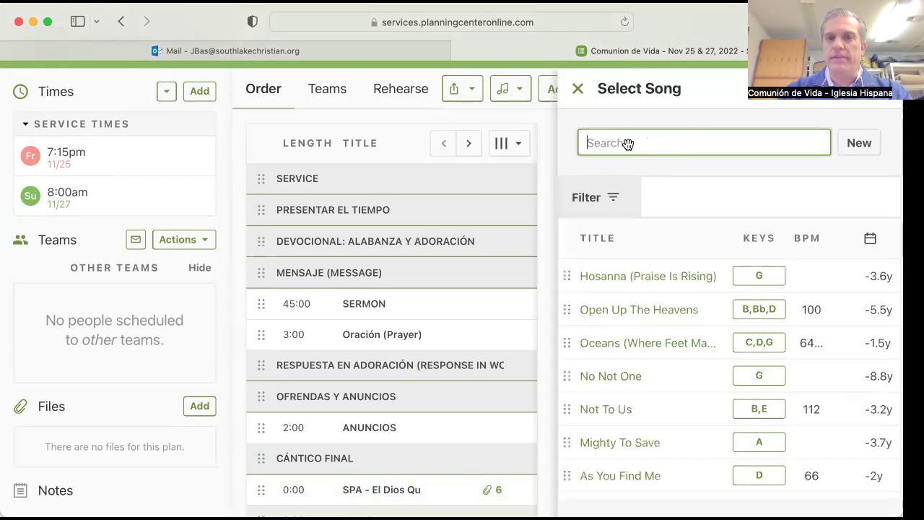
{"action": "type", "text": "Tu p"}
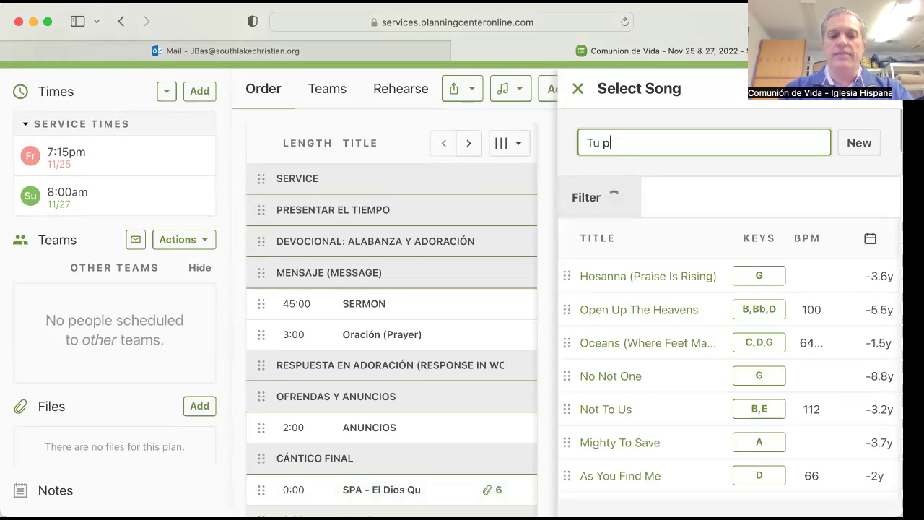
{"action": "type", "text": "resencia es el cielo"}
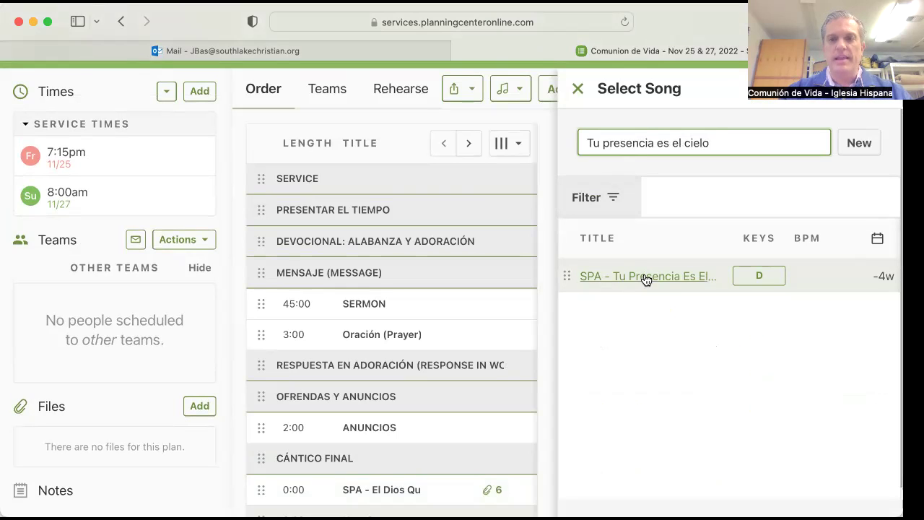
{"action": "left_click", "coordinate": [646, 279]}
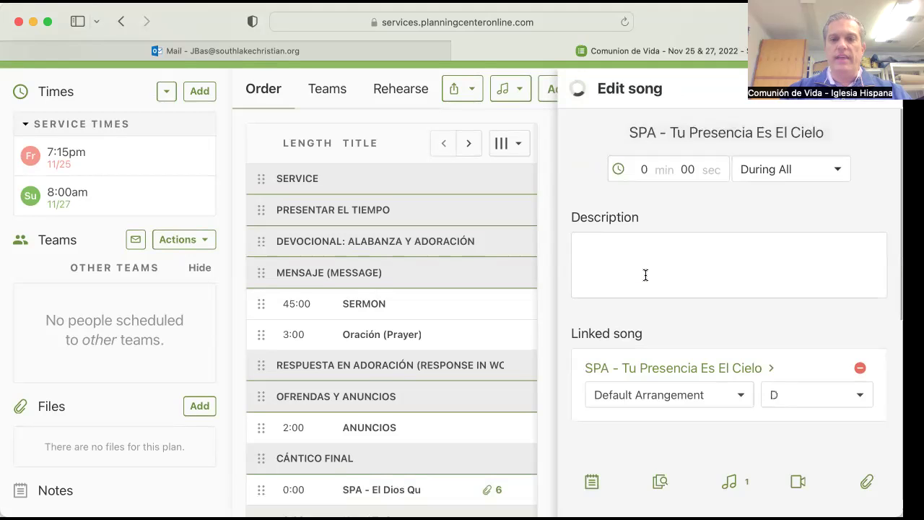
{"action": "scroll", "coordinate": [668, 298], "scroll_direction": "down", "scroll_amount": 5}
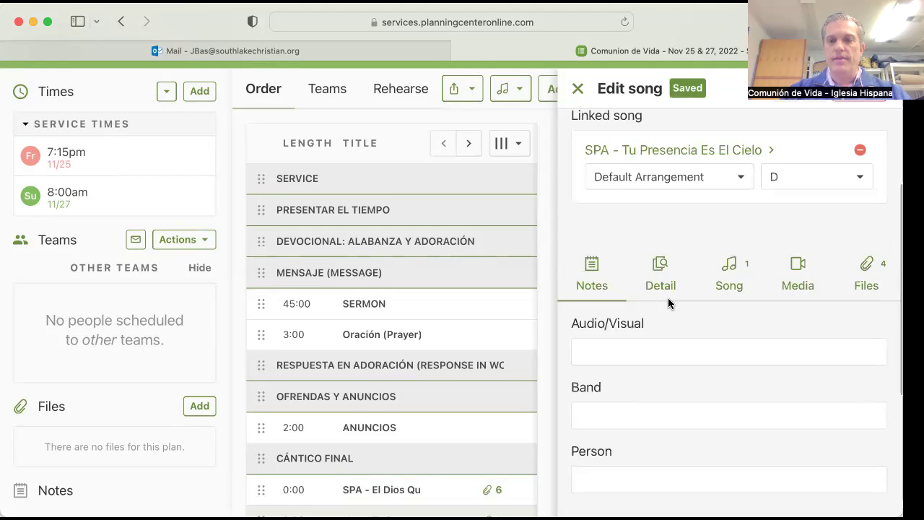
{"action": "scroll", "coordinate": [668, 303], "scroll_direction": "up", "scroll_amount": 3}
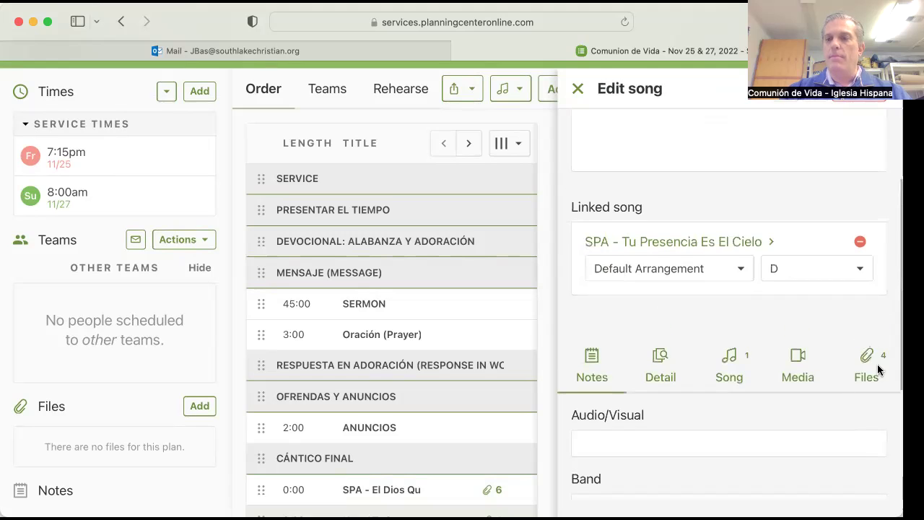
{"action": "scroll", "coordinate": [708, 345], "scroll_direction": "up", "scroll_amount": 2}
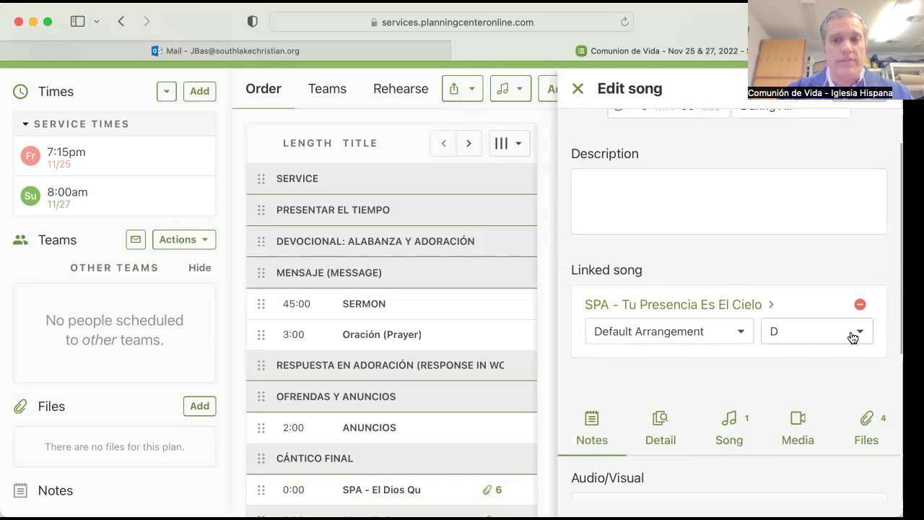
{"action": "scroll", "coordinate": [776, 297], "scroll_direction": "up", "scroll_amount": 2}
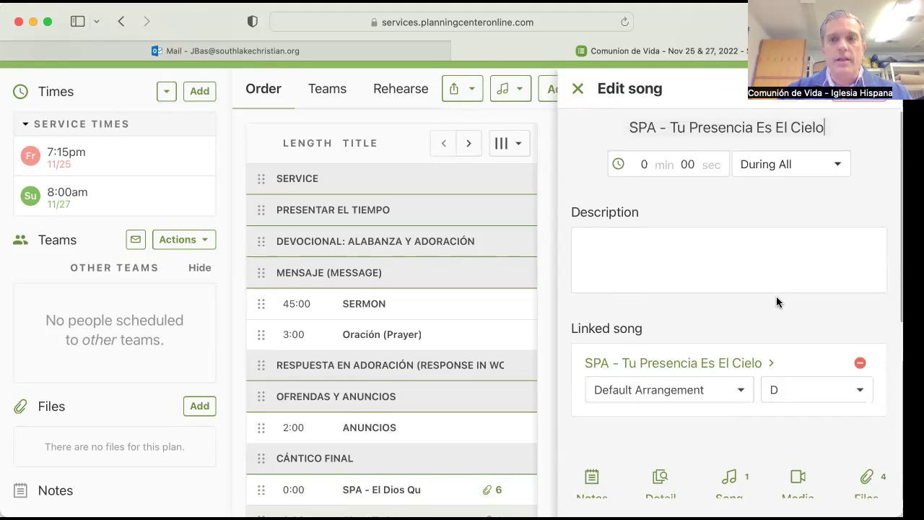
Check the available keys for "SPA - Tu Presencia Es El Cielo" and close the song's details
{"action": "scroll", "coordinate": [776, 325], "scroll_direction": "down", "scroll_amount": 2}
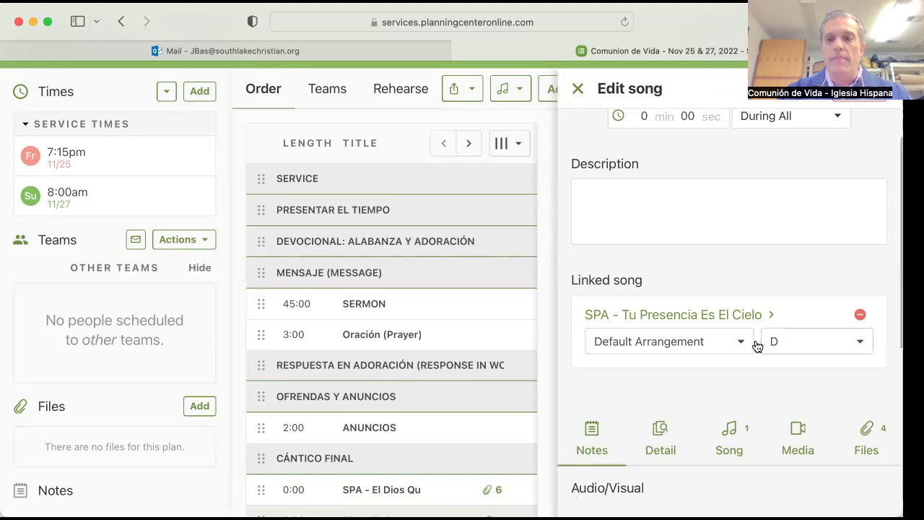
{"action": "left_click", "coordinate": [861, 345]}
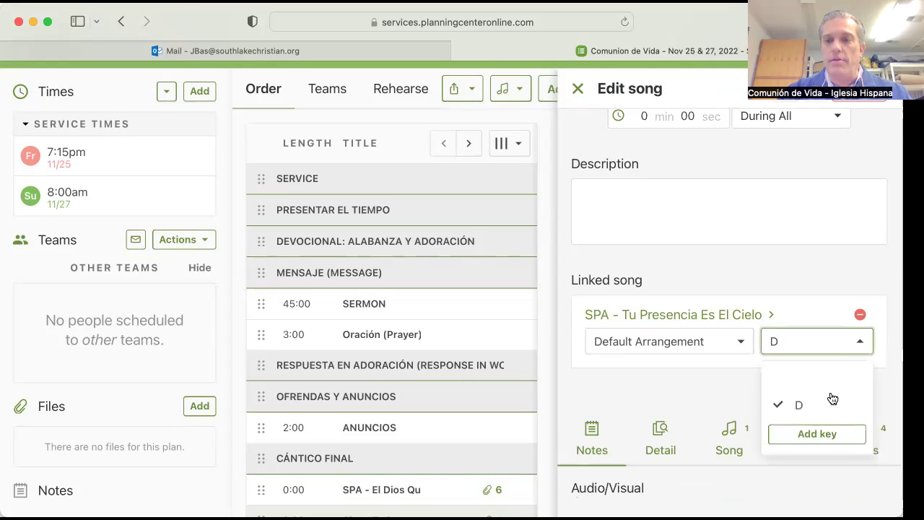
{"action": "left_click", "coordinate": [690, 371]}
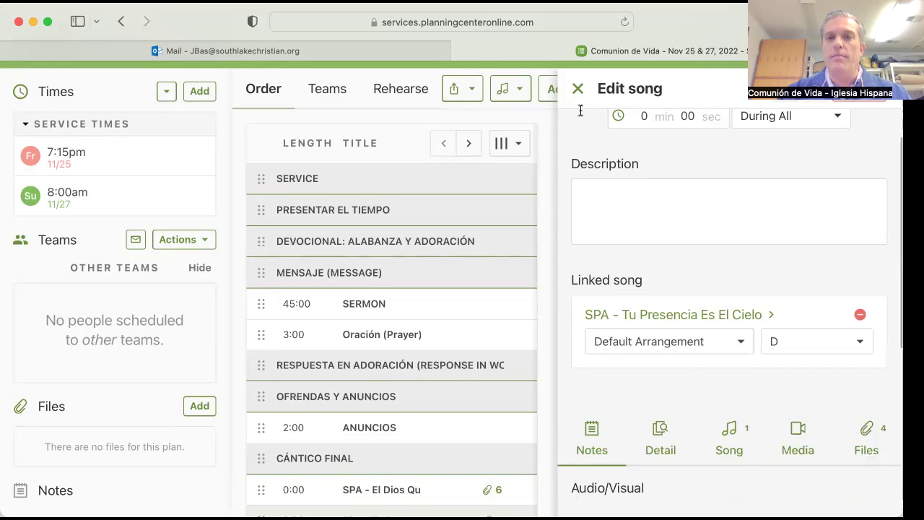
{"action": "left_click", "coordinate": [577, 88]}
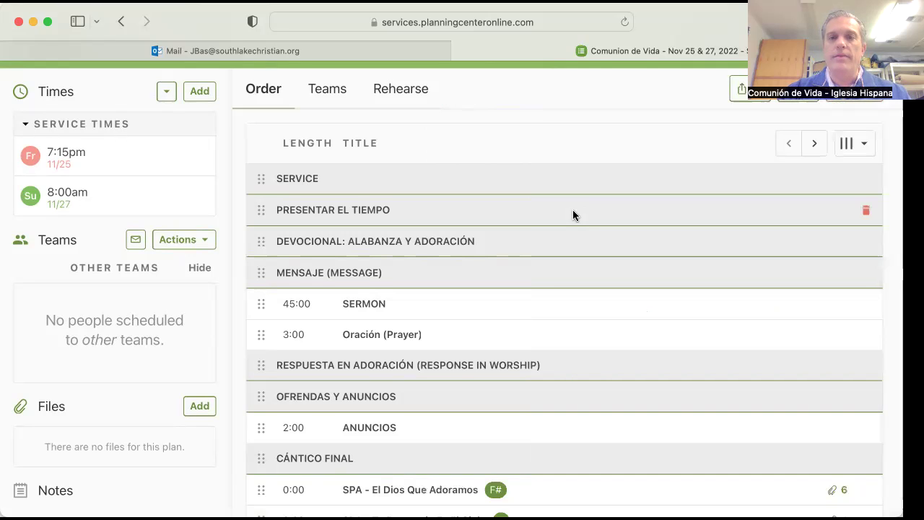
{"action": "scroll", "coordinate": [532, 289], "scroll_direction": "down", "scroll_amount": 3}
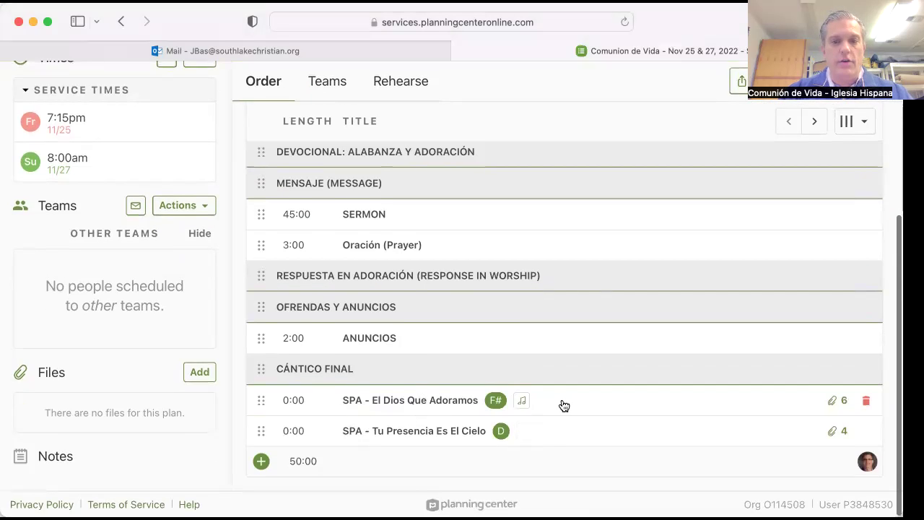
Search the songs for "Santo" and add "SPA - Santo es el Señor" to the end of the plan
{"action": "scroll", "coordinate": [582, 378], "scroll_direction": "up", "scroll_amount": 5}
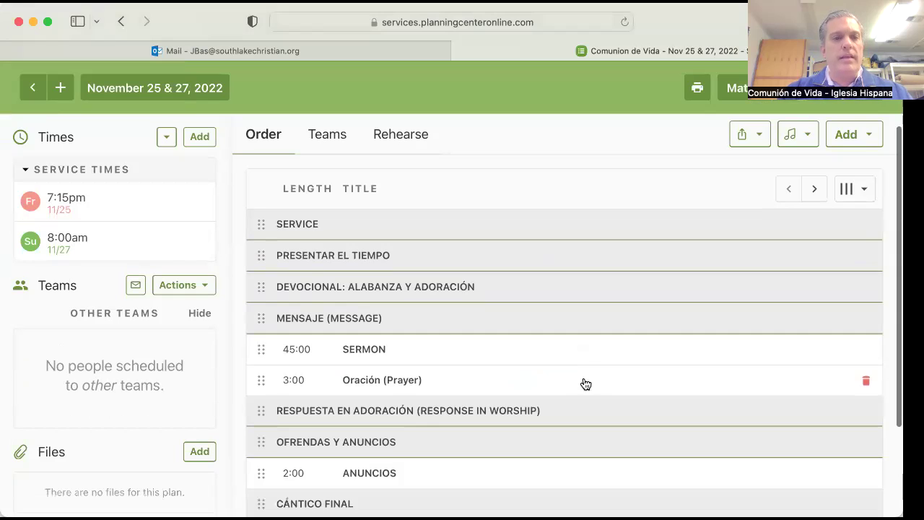
{"action": "left_click", "coordinate": [871, 136]}
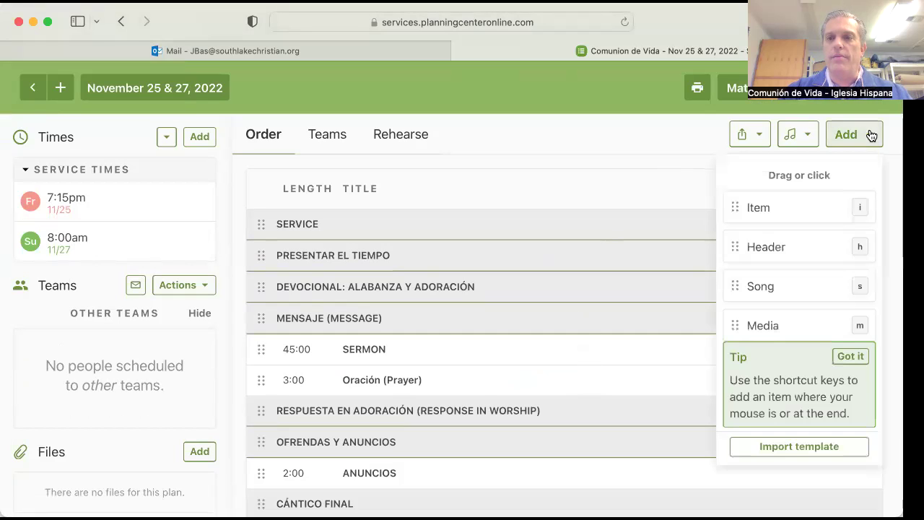
{"action": "left_click", "coordinate": [752, 286]}
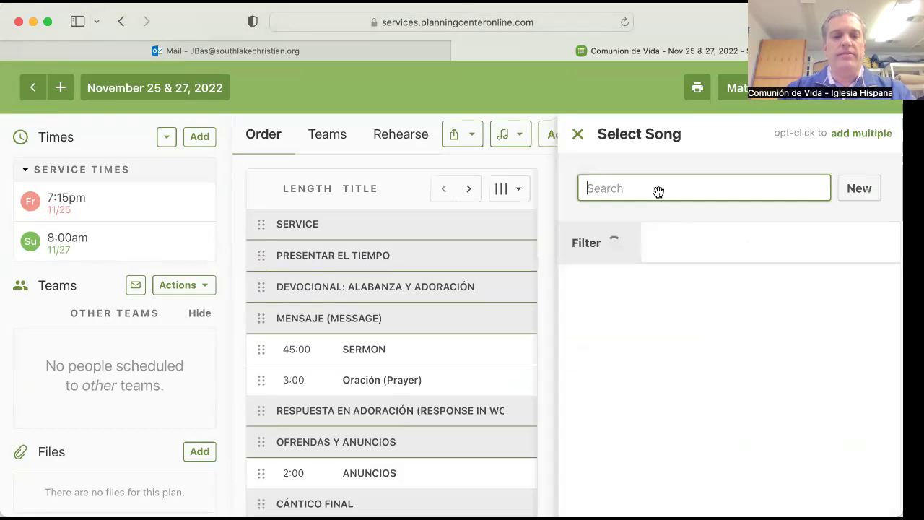
{"action": "type", "text": "Santo"}
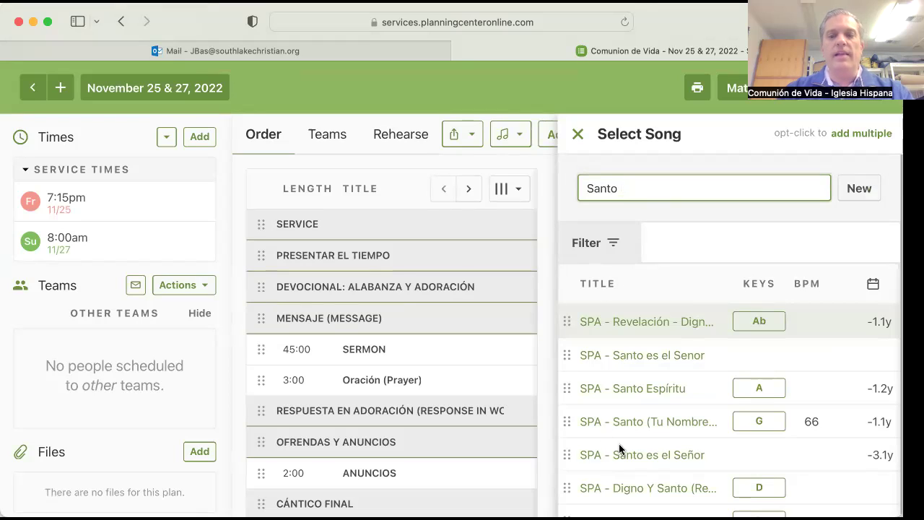
{"action": "left_click", "coordinate": [635, 455]}
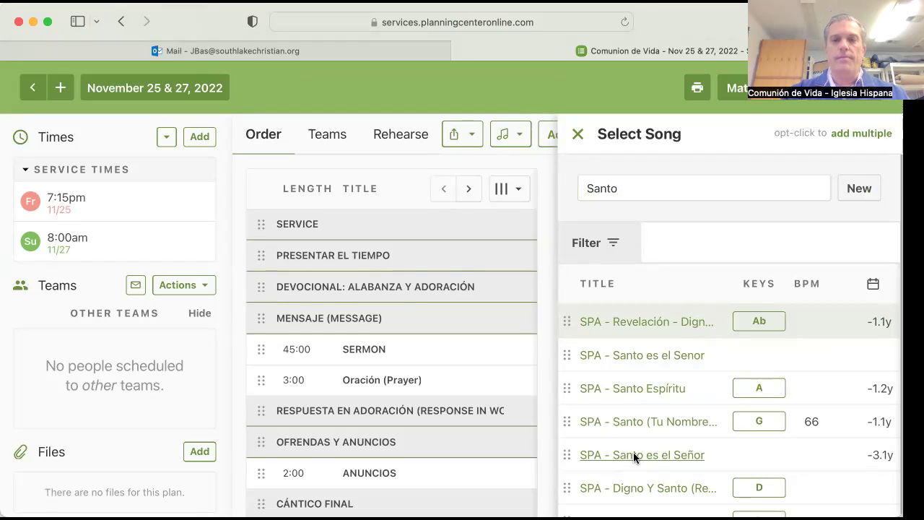
Check the key options and attached arrangement files of "SPA - Santo es el Señor" to see which keys have charts
{"action": "scroll", "coordinate": [738, 317], "scroll_direction": "down", "scroll_amount": 4}
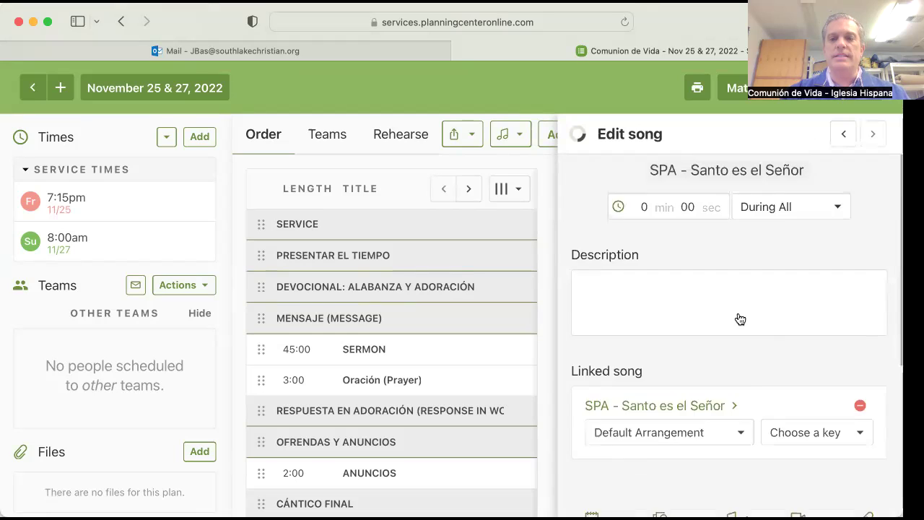
{"action": "left_click", "coordinate": [862, 316]}
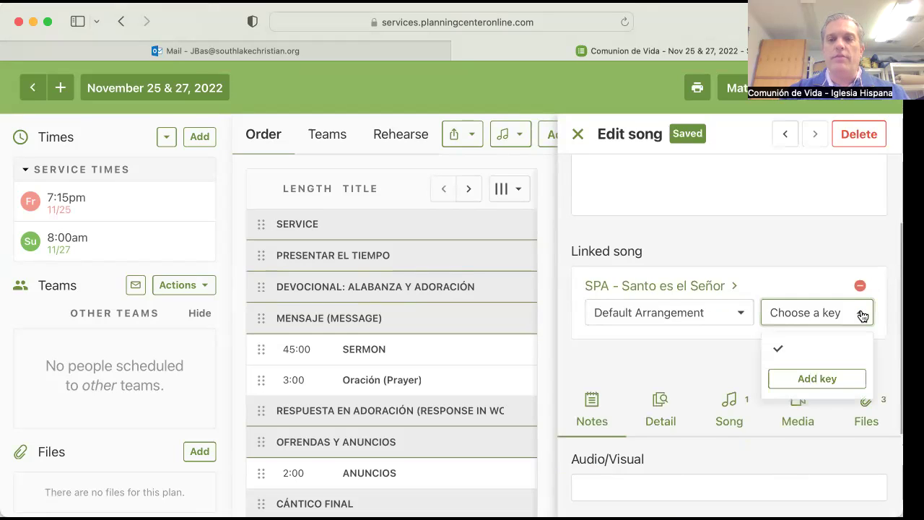
{"action": "left_click", "coordinate": [685, 363]}
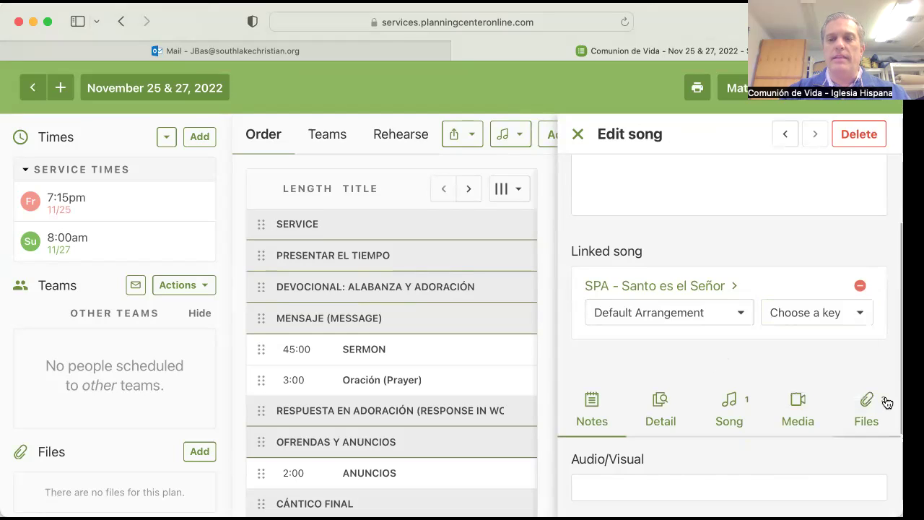
{"action": "scroll", "coordinate": [864, 408], "scroll_direction": "down", "scroll_amount": 3}
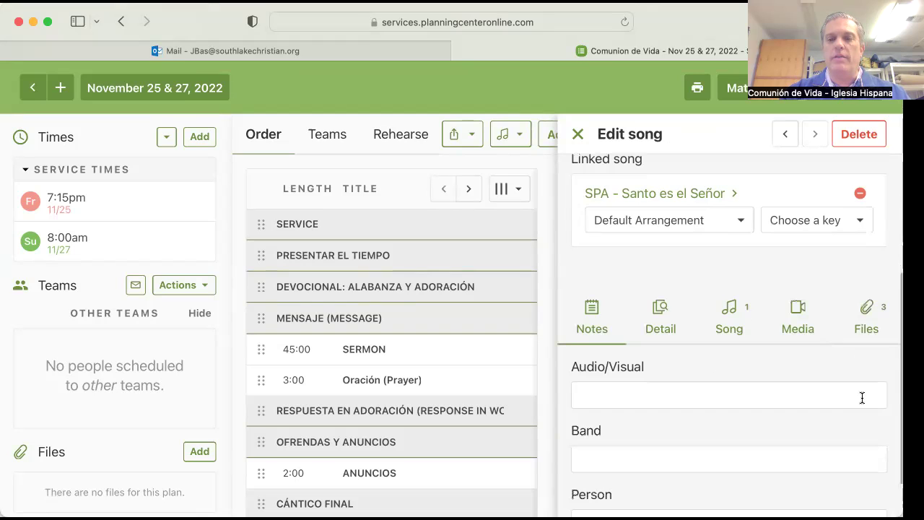
{"action": "left_click", "coordinate": [868, 312]}
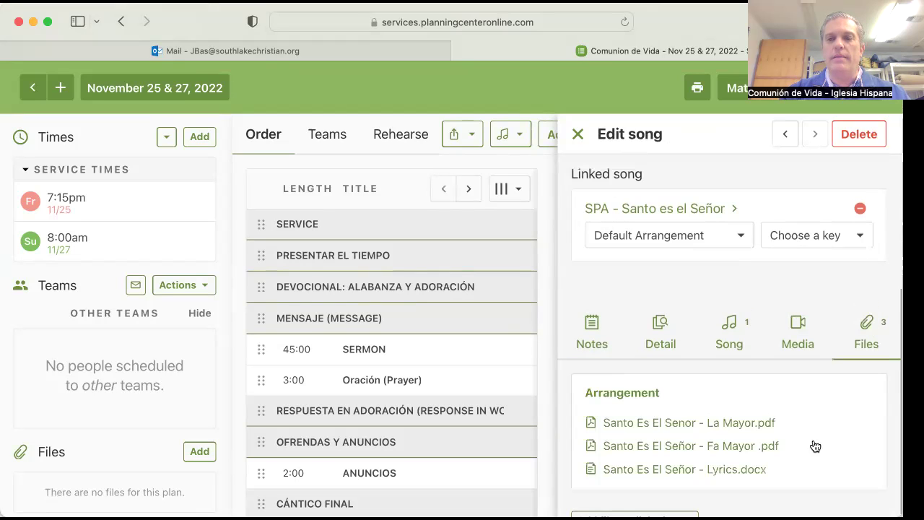
{"action": "scroll", "coordinate": [815, 452], "scroll_direction": "down", "scroll_amount": 1}
{"action": "scroll", "coordinate": [802, 444], "scroll_direction": "down", "scroll_amount": 1}
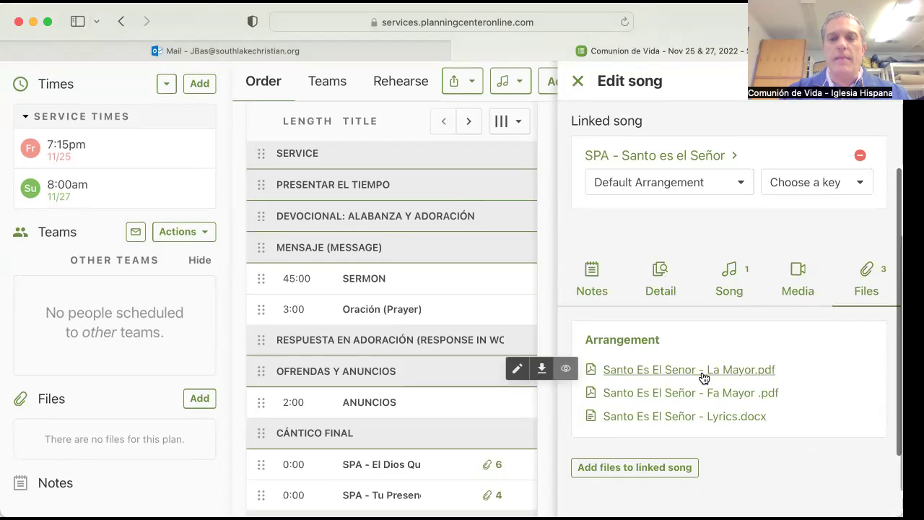
Add the key F major to "SPA - Santo es el Señor", save it, and close the song's details
{"action": "scroll", "coordinate": [683, 399], "scroll_direction": "up", "scroll_amount": 2}
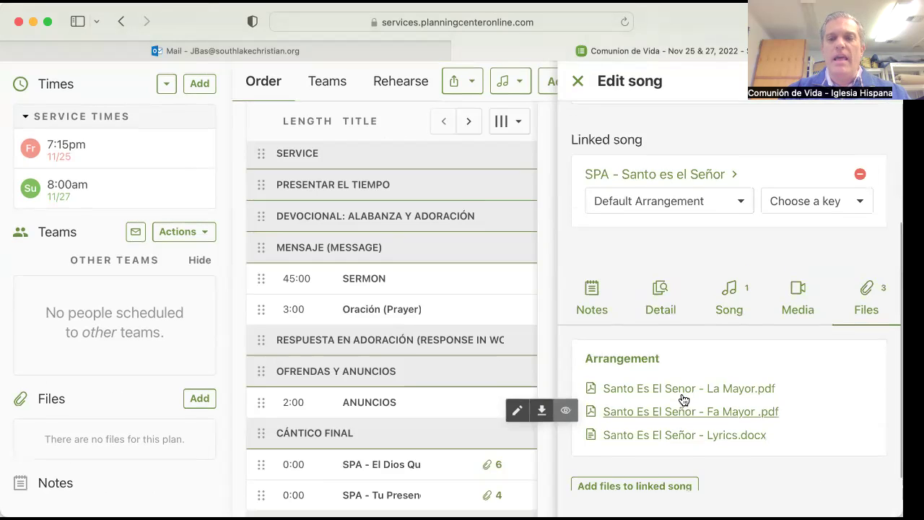
{"action": "left_click", "coordinate": [860, 249]}
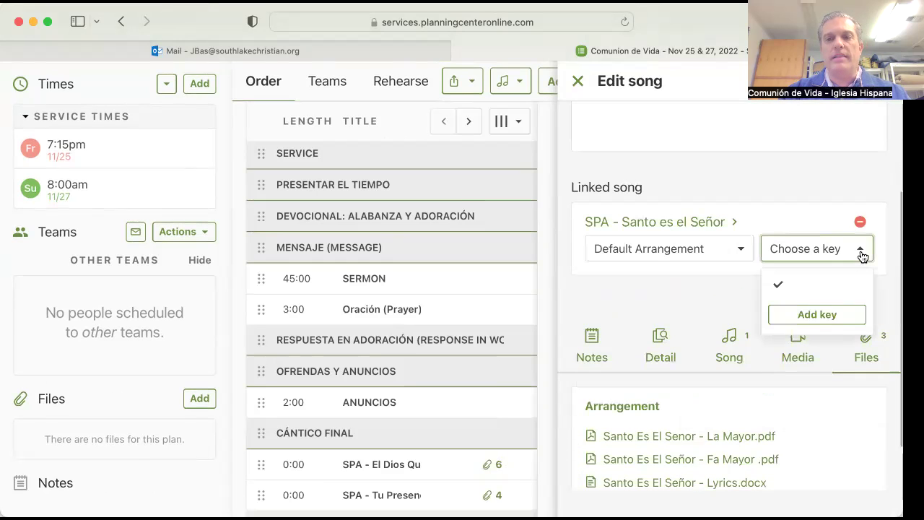
{"action": "left_click", "coordinate": [816, 315]}
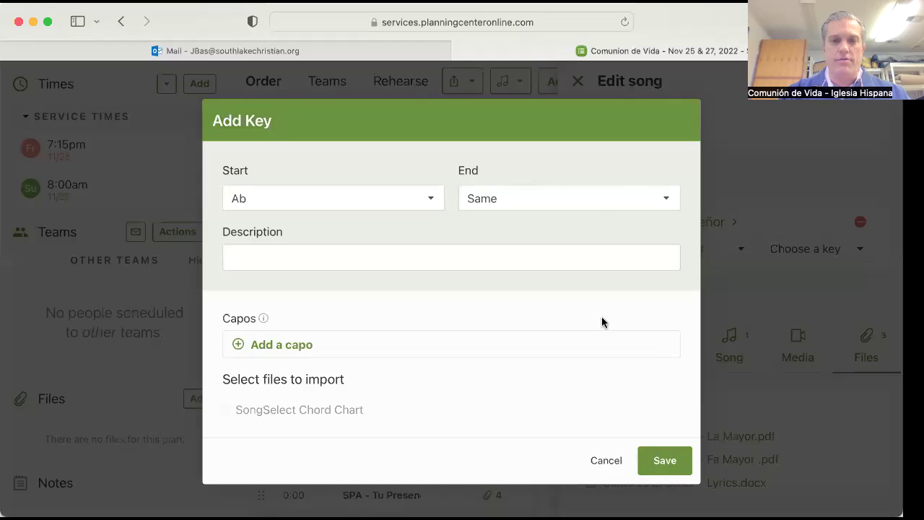
{"action": "left_click", "coordinate": [423, 200]}
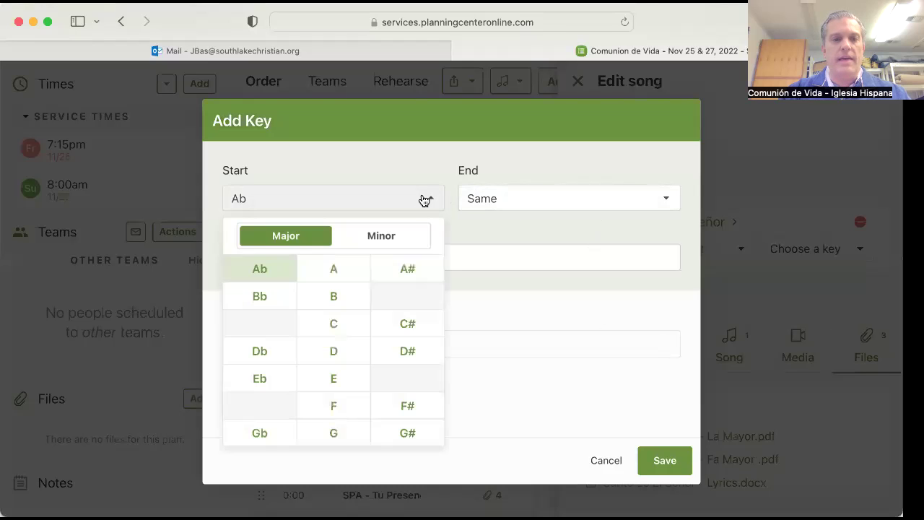
{"action": "left_click", "coordinate": [336, 406]}
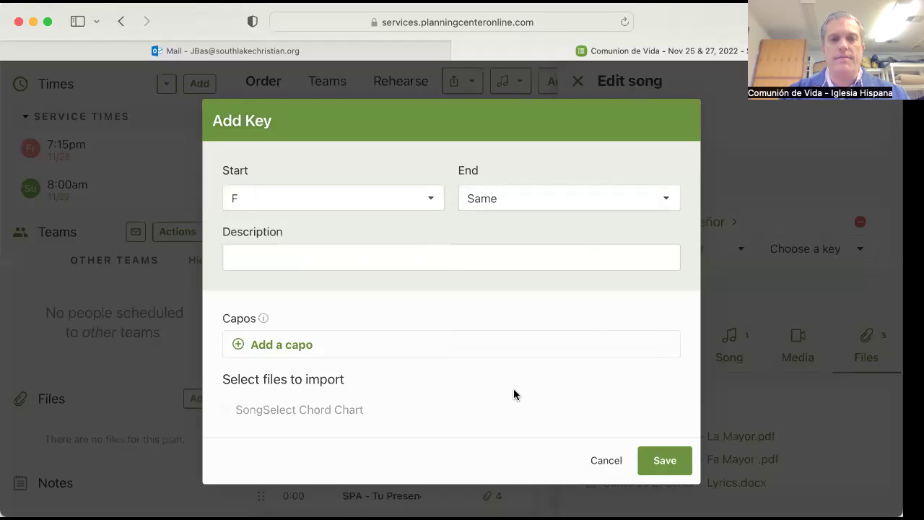
{"action": "left_click", "coordinate": [671, 460]}
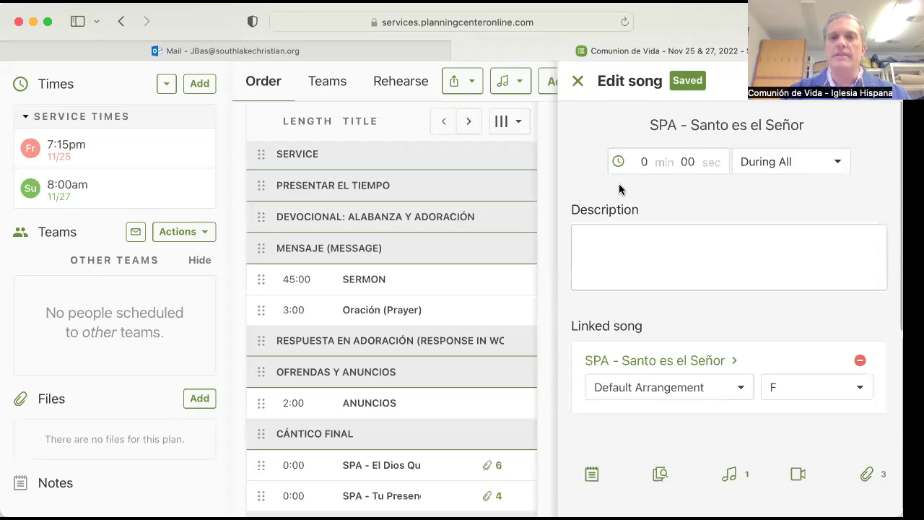
{"action": "left_click", "coordinate": [577, 82]}
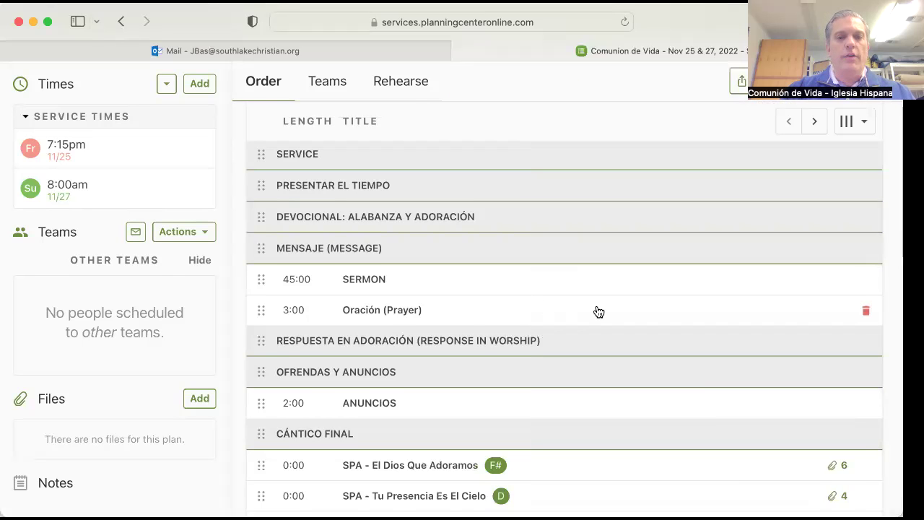
Move "SPA - El Dios Que Adoramos" and "SPA - Tu Presencia Es El Cielo" under DEVOCIONAL, and "SPA - Santo es el Señor" under RESPUESTA EN ADORACIÓN
{"action": "scroll", "coordinate": [599, 311], "scroll_direction": "down", "scroll_amount": 5}
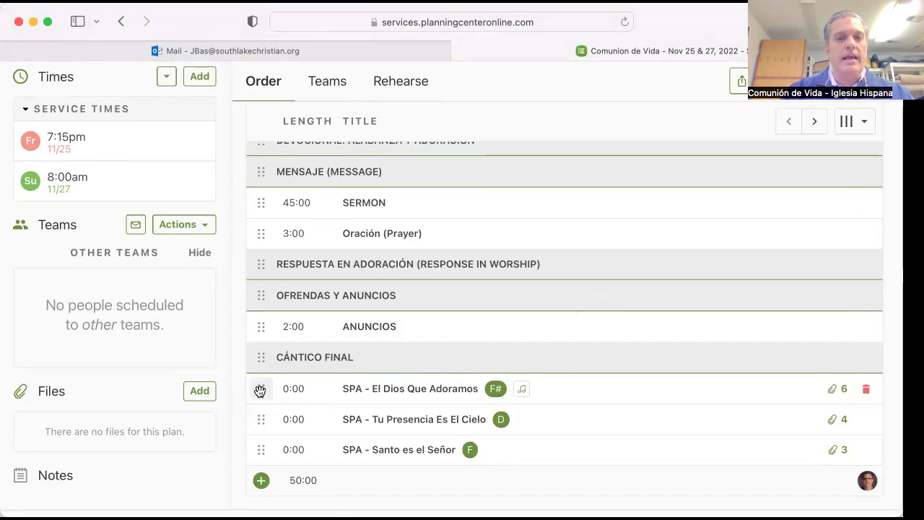
{"action": "scroll", "coordinate": [260, 392], "scroll_direction": "up", "scroll_amount": 2}
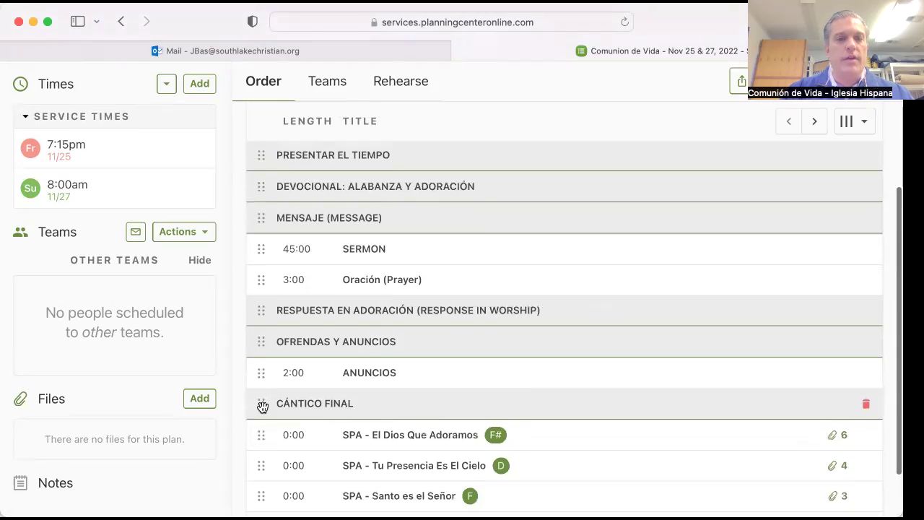
{"action": "left_click_drag", "start_coordinate": [264, 435], "coordinate": [266, 208]}
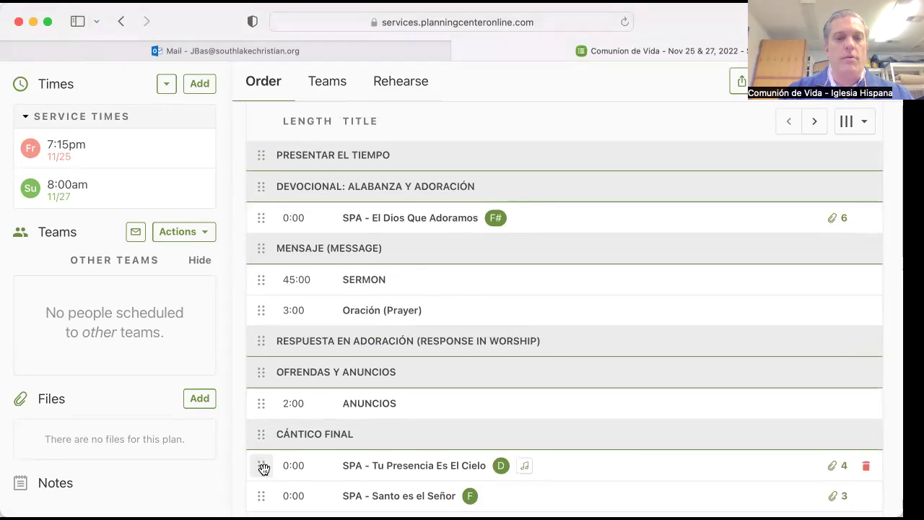
{"action": "left_click_drag", "start_coordinate": [263, 469], "coordinate": [264, 240]}
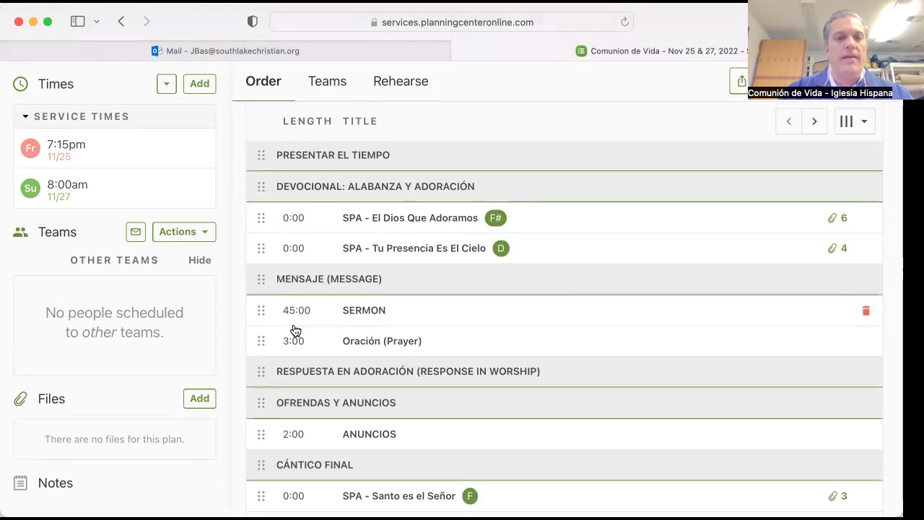
{"action": "left_click_drag", "start_coordinate": [262, 495], "coordinate": [264, 402]}
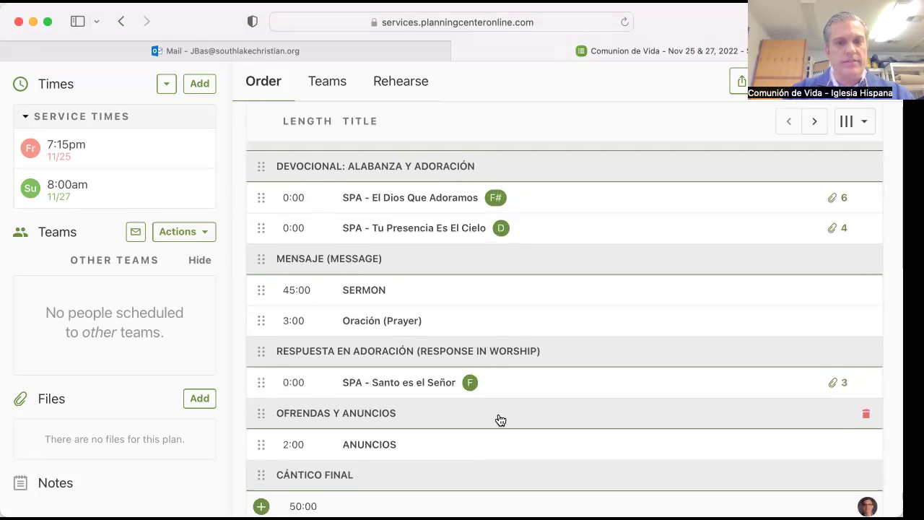
Enter the preacher's full name as the description of the SERMON item and close its details
{"action": "scroll", "coordinate": [500, 421], "scroll_direction": "up", "scroll_amount": 3}
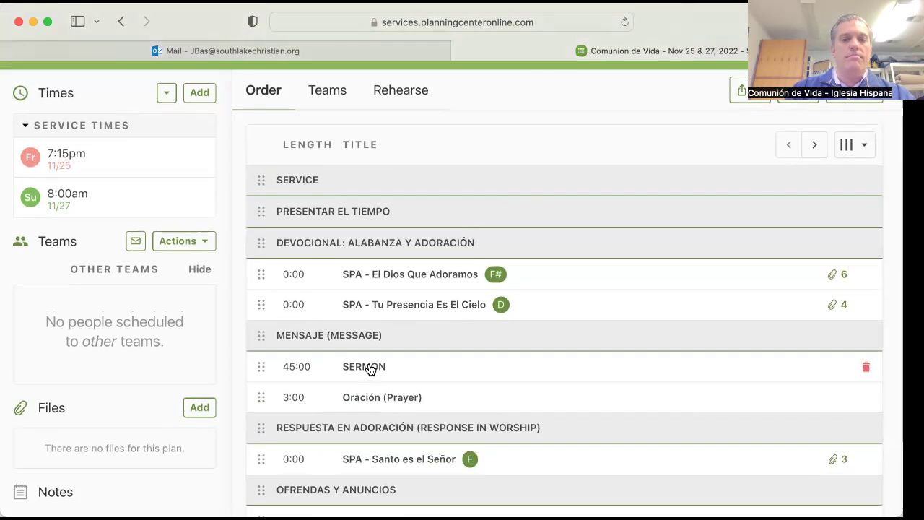
{"action": "left_click", "coordinate": [370, 368]}
{"action": "left_click", "coordinate": [631, 252]}
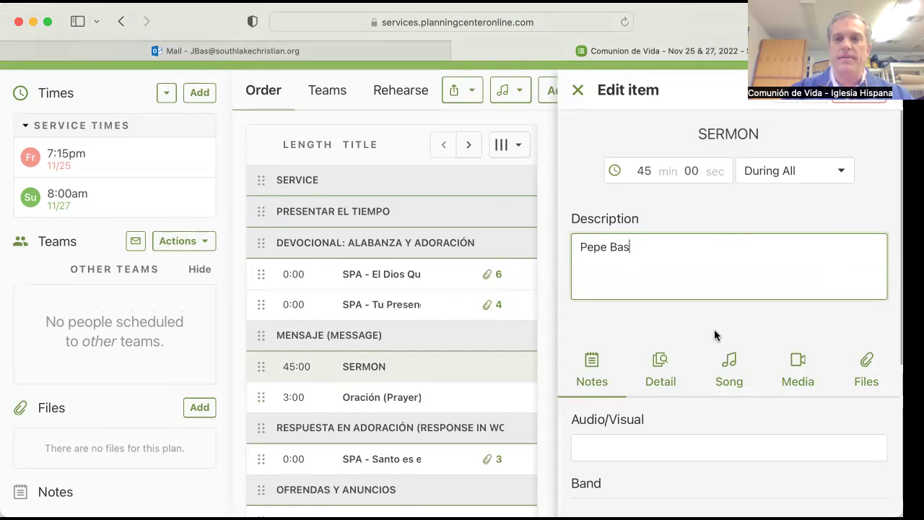
{"action": "left_click", "coordinate": [674, 316]}
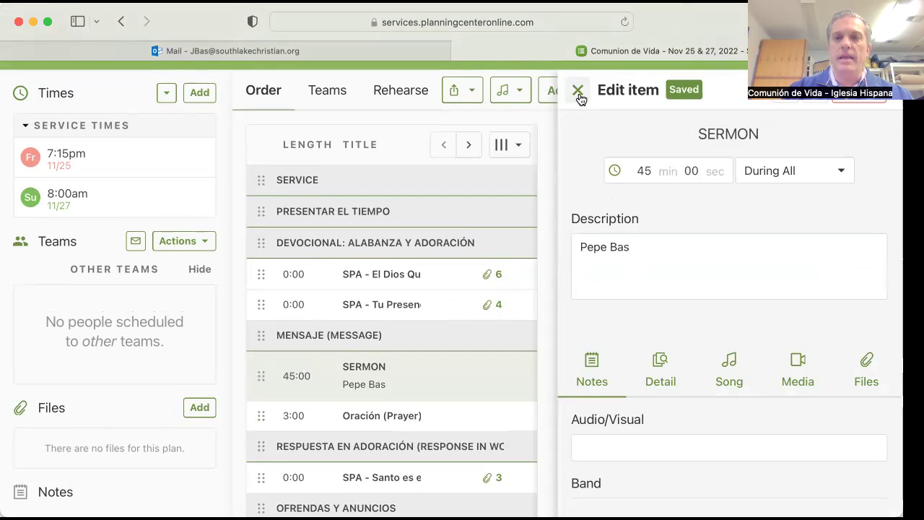
{"action": "left_click", "coordinate": [577, 92]}
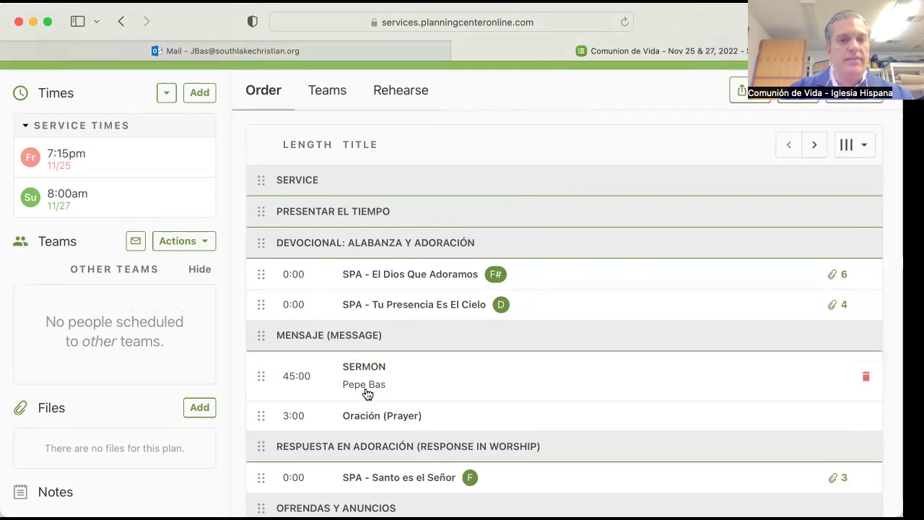
{"action": "scroll", "coordinate": [366, 394], "scroll_direction": "down", "scroll_amount": 5}
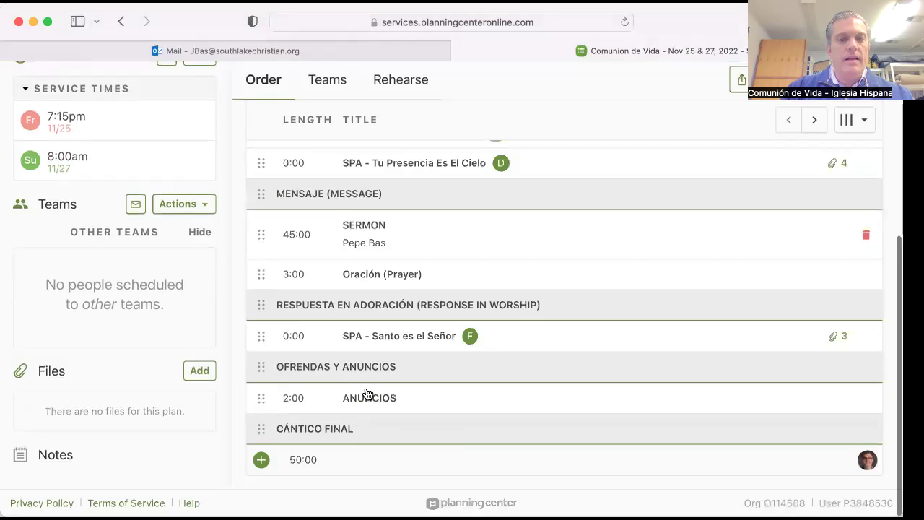
{"action": "scroll", "coordinate": [365, 392], "scroll_direction": "up", "scroll_amount": 5}
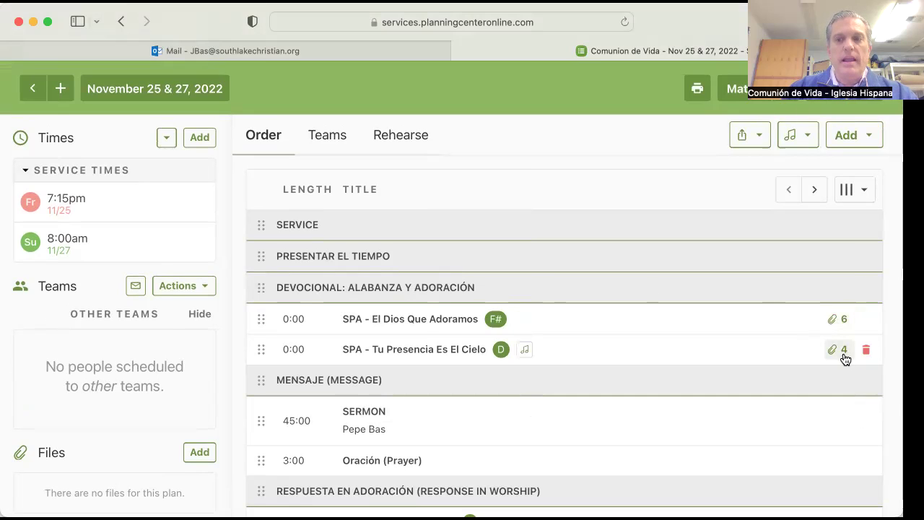
{"action": "scroll", "coordinate": [780, 410], "scroll_direction": "down", "scroll_amount": 2}
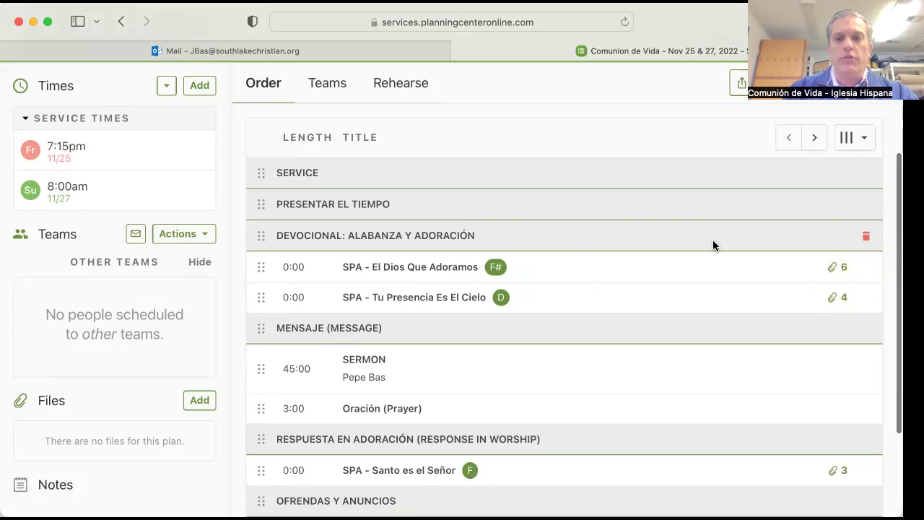
Check the files attached to "SPA - El Dios Que Adoramos", close the song's details, and look over the service order
{"action": "left_click", "coordinate": [845, 268]}
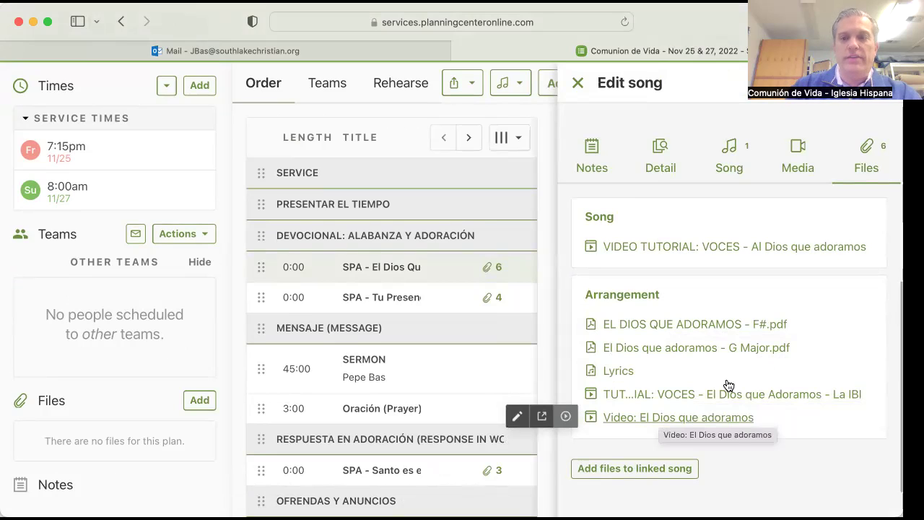
{"action": "scroll", "coordinate": [609, 122], "scroll_direction": "up", "scroll_amount": 3}
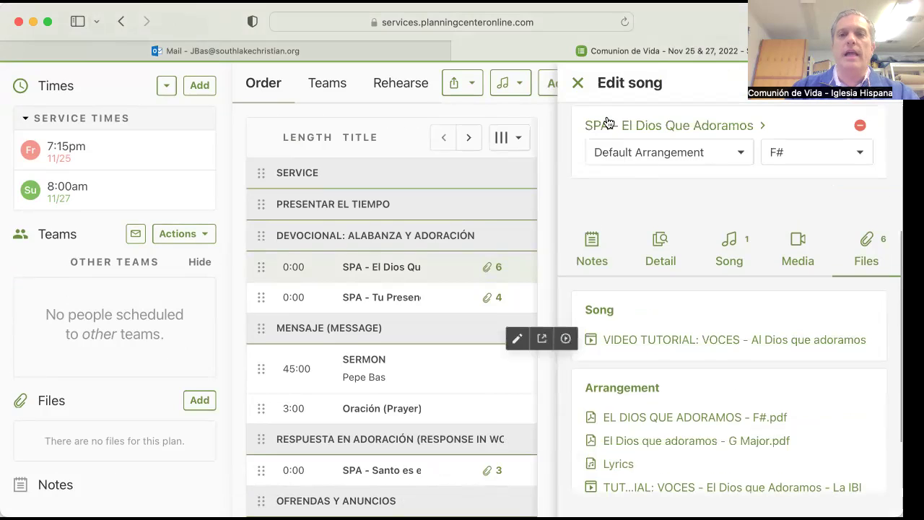
{"action": "left_click", "coordinate": [579, 85]}
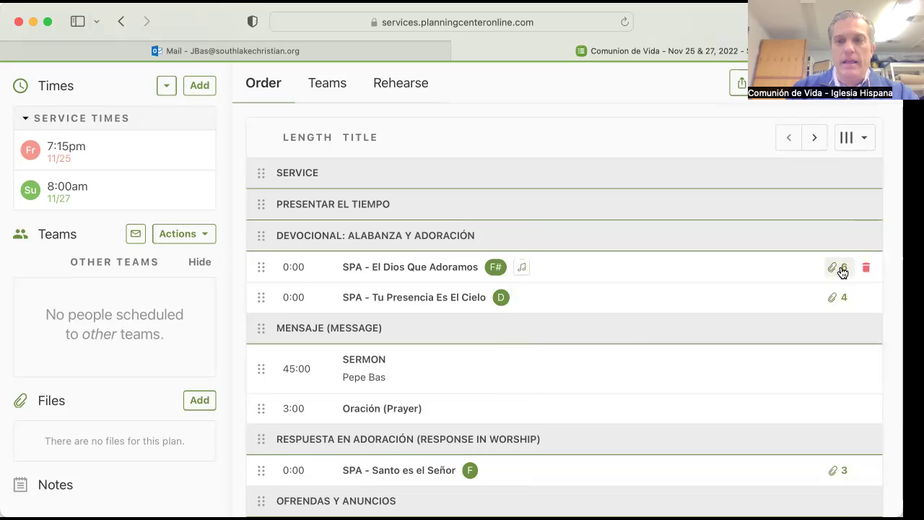
{"action": "scroll", "coordinate": [635, 311], "scroll_direction": "down", "scroll_amount": 3}
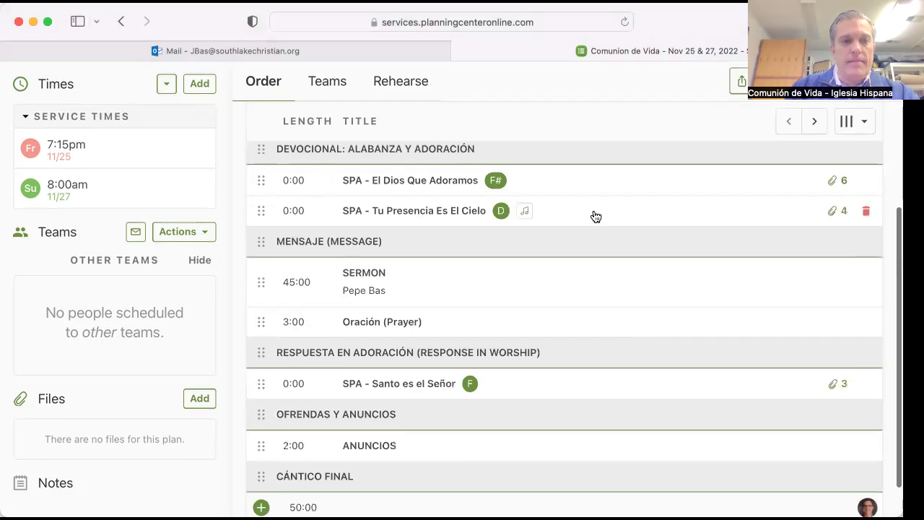
{"action": "scroll", "coordinate": [595, 215], "scroll_direction": "up", "scroll_amount": 1}
{"action": "scroll", "coordinate": [596, 216], "scroll_direction": "up", "scroll_amount": 3}
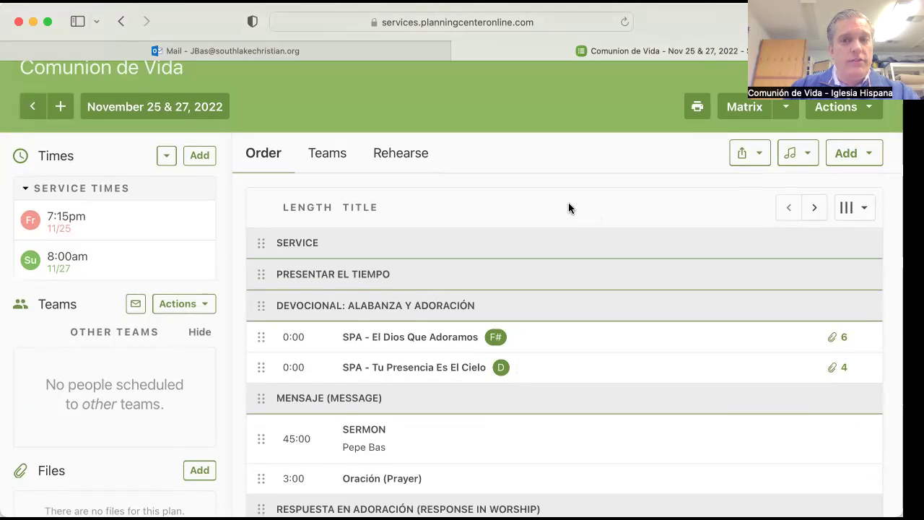
{"action": "scroll", "coordinate": [568, 208], "scroll_direction": "up", "scroll_amount": 2}
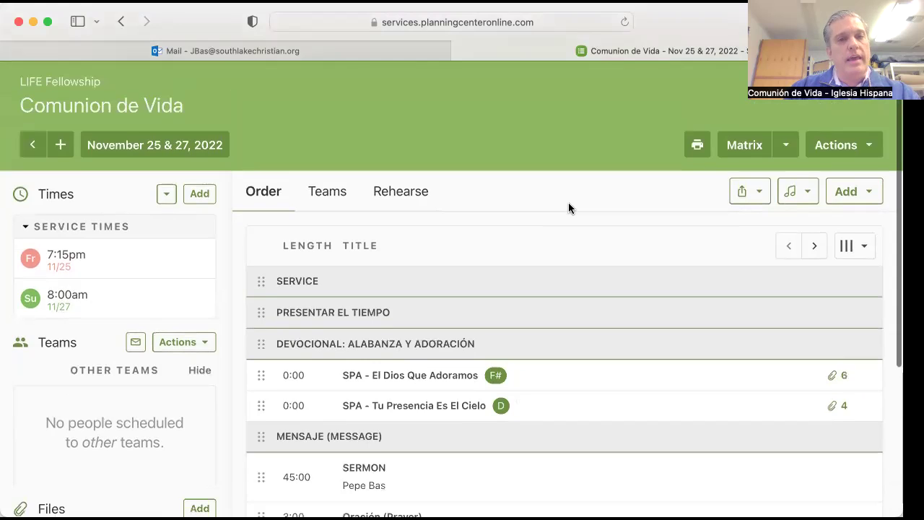
{"action": "scroll", "coordinate": [568, 208], "scroll_direction": "up", "scroll_amount": 2}
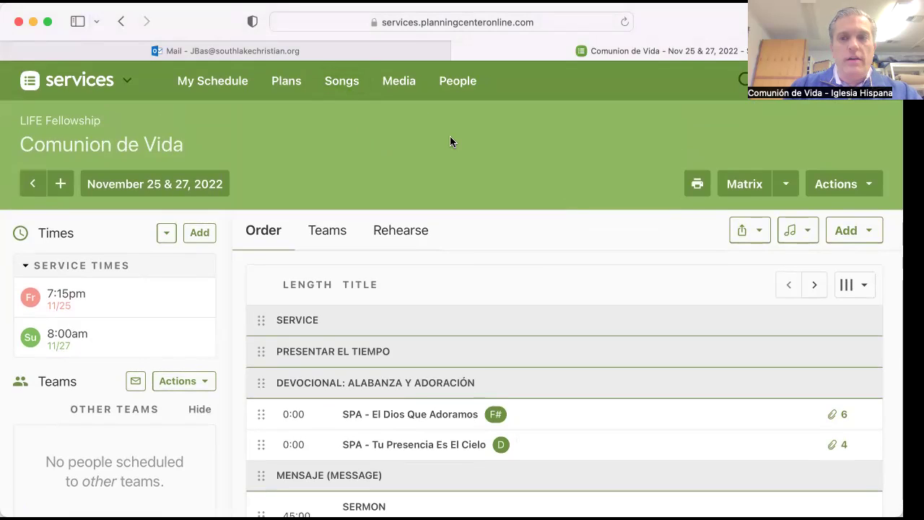
Start adding a song to the plan and search the song library for "A la a Batalla Jesus Nos llama"
{"action": "left_click", "coordinate": [868, 232]}
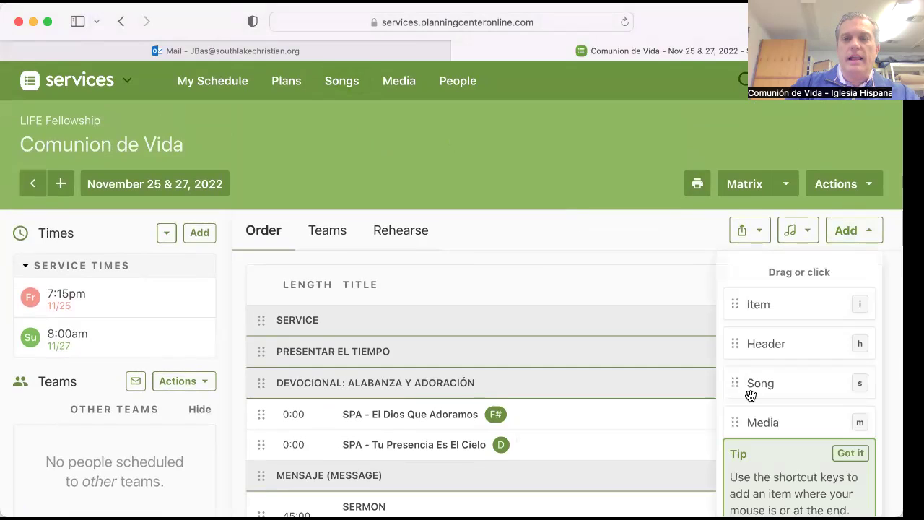
{"action": "left_click", "coordinate": [756, 389]}
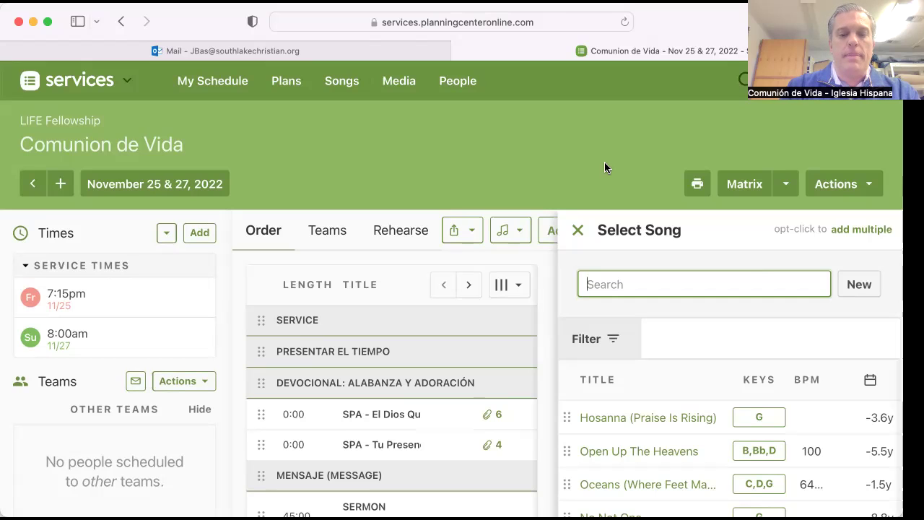
{"action": "type", "text": "A"}
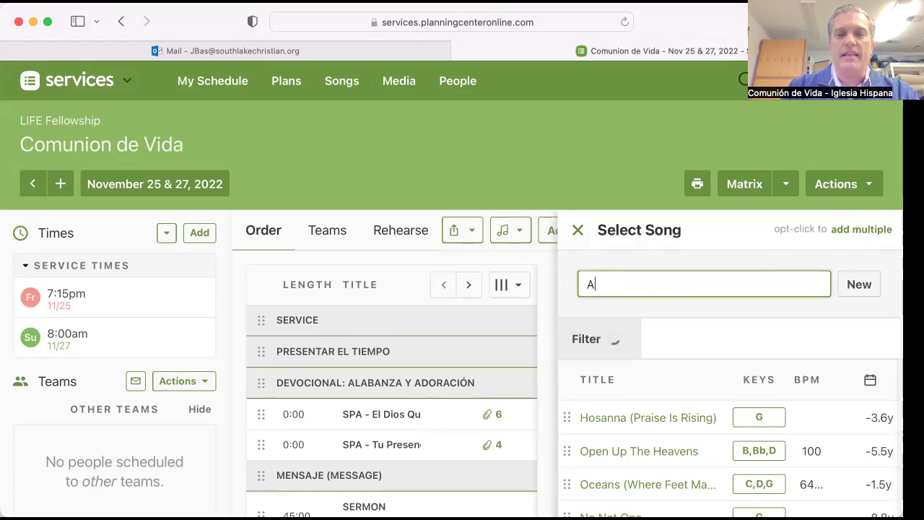
{"action": "key", "text": "BackSpace"}
{"action": "type", "text": "A l"}
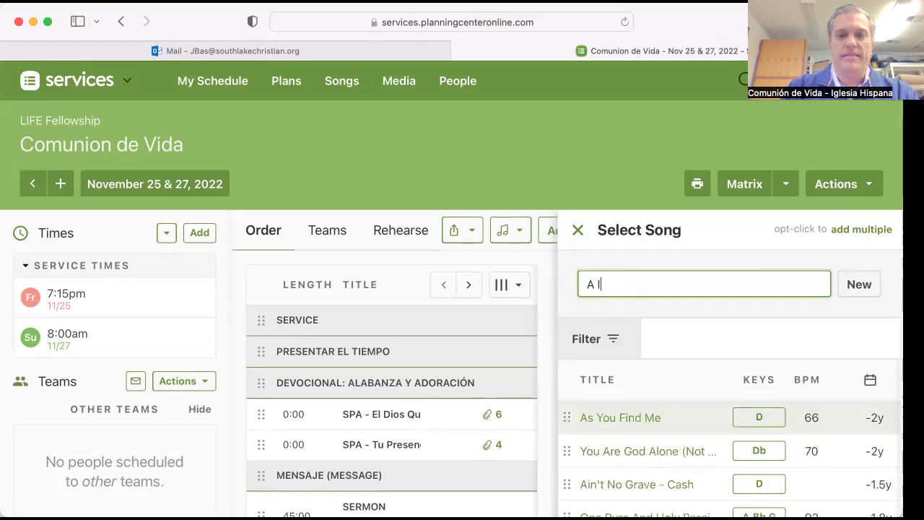
{"action": "type", "text": "a a Bata"}
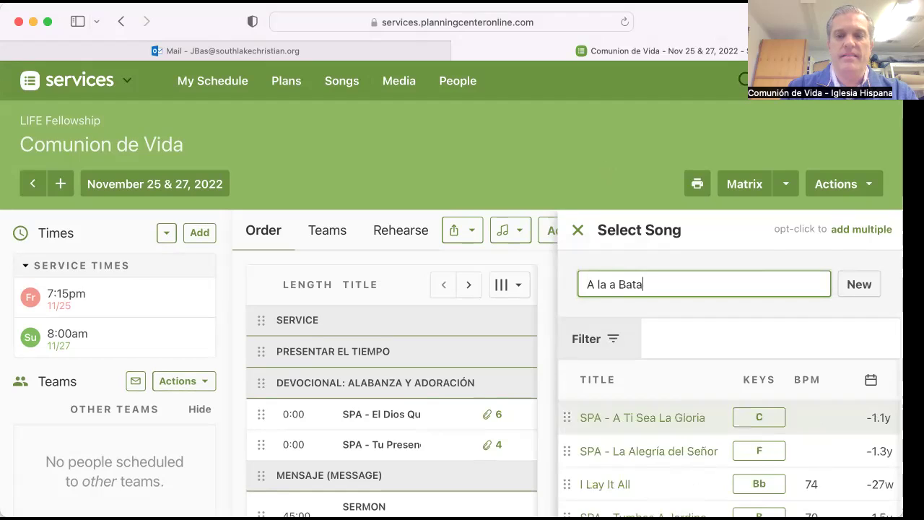
{"action": "type", "text": "lla Jesus Nos llama"}
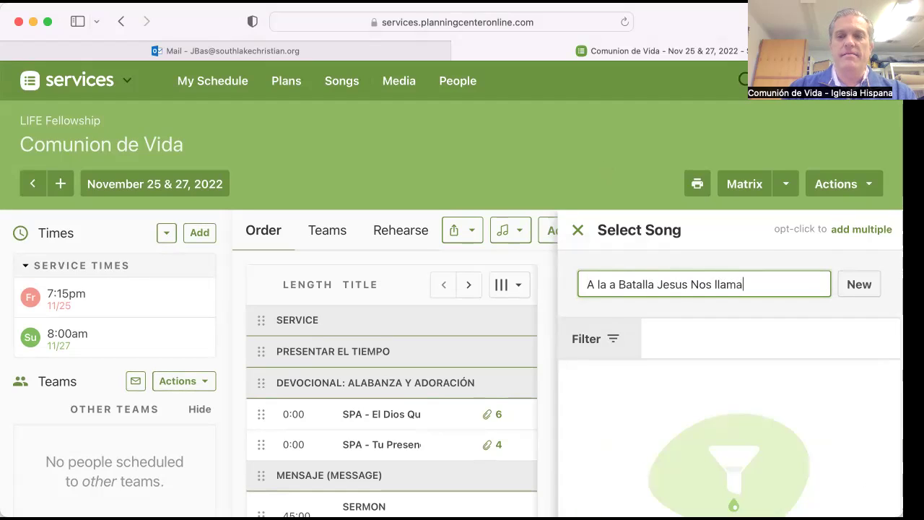
{"action": "scroll", "coordinate": [650, 383], "scroll_direction": "down", "scroll_amount": 1}
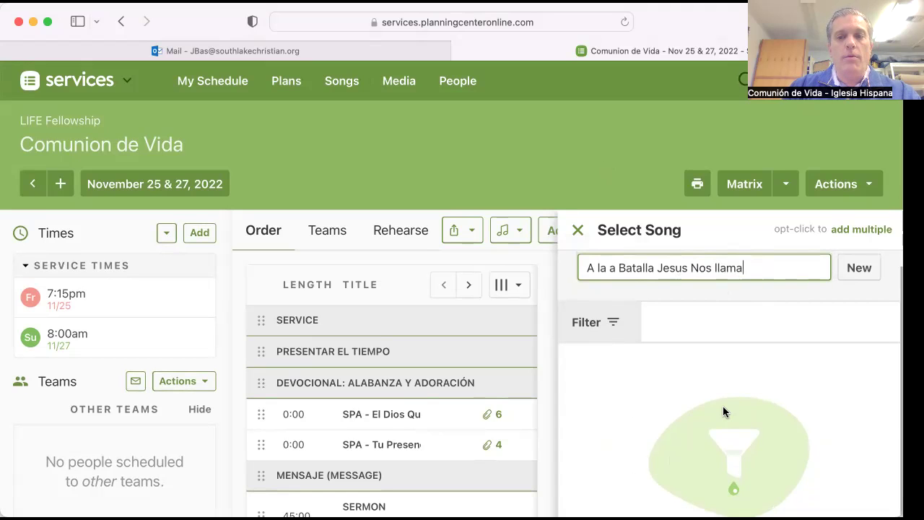
{"action": "scroll", "coordinate": [725, 412], "scroll_direction": "down", "scroll_amount": 3}
{"action": "scroll", "coordinate": [726, 412], "scroll_direction": "down", "scroll_amount": 2}
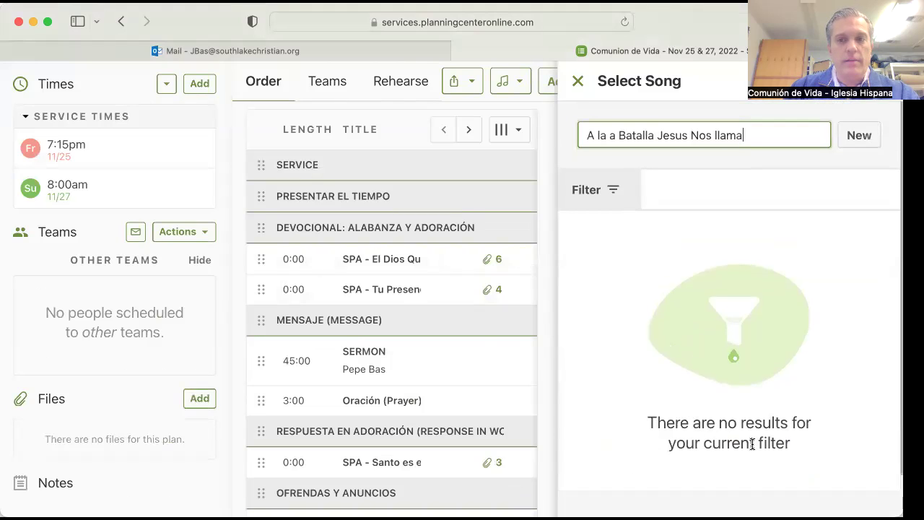
{"action": "scroll", "coordinate": [729, 439], "scroll_direction": "up", "scroll_amount": 3}
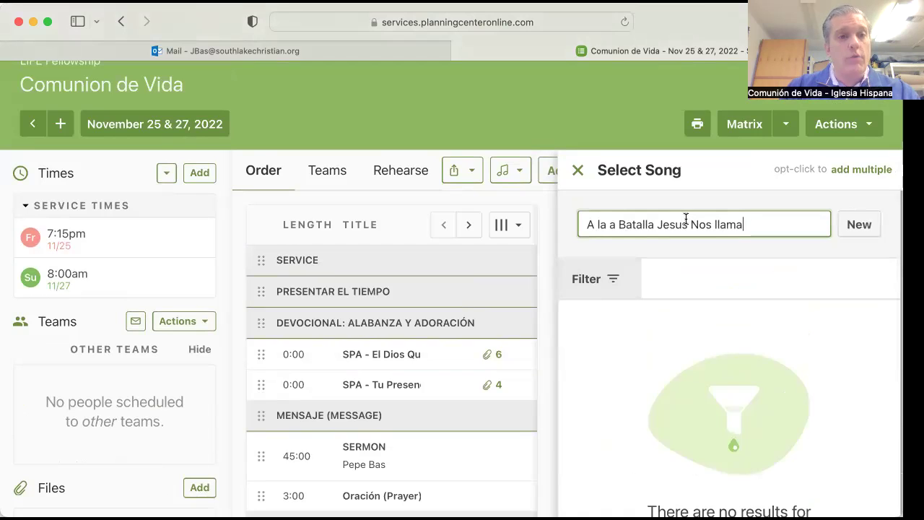
Correct the song search text to read "SPA - A la Batalla Jesus Nos llama"
{"action": "left_click", "coordinate": [613, 224]}
{"action": "key", "text": "BackSpace"}
{"action": "key", "text": "BackSpace"}
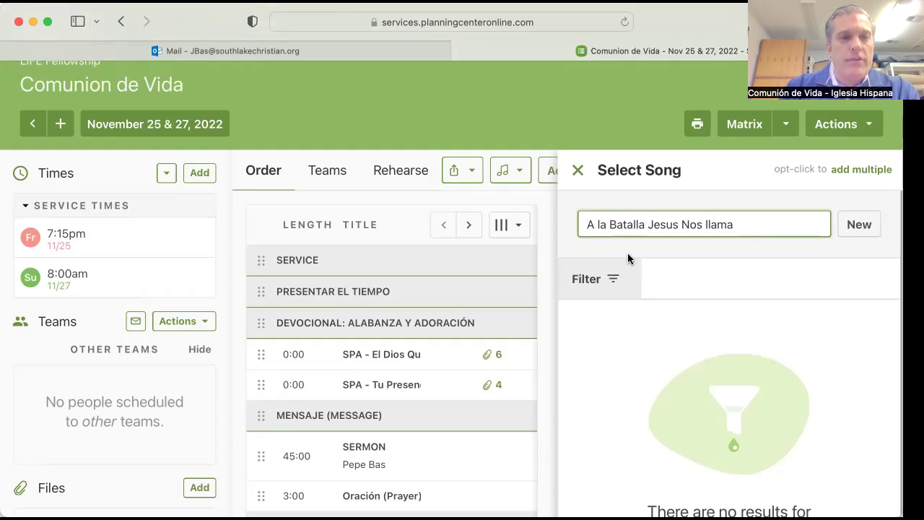
{"action": "type", "text": "SPA "}
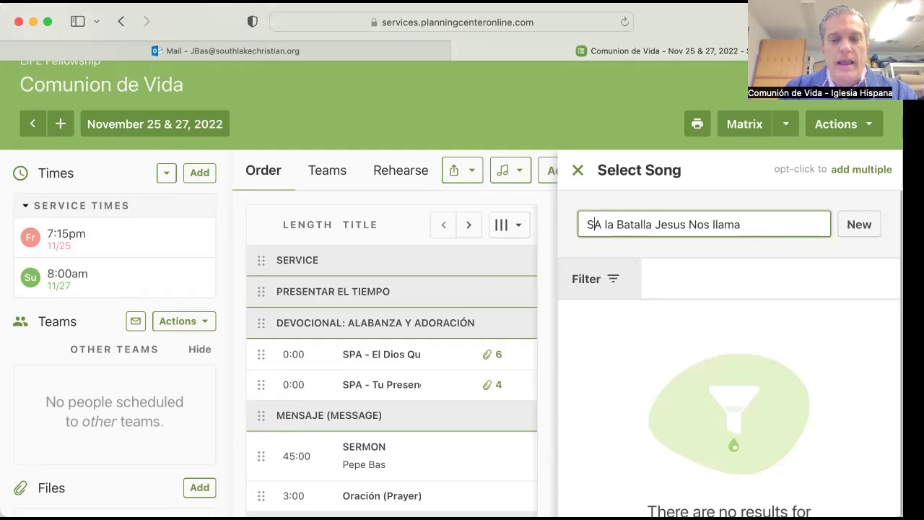
{"action": "type", "text": "-"}
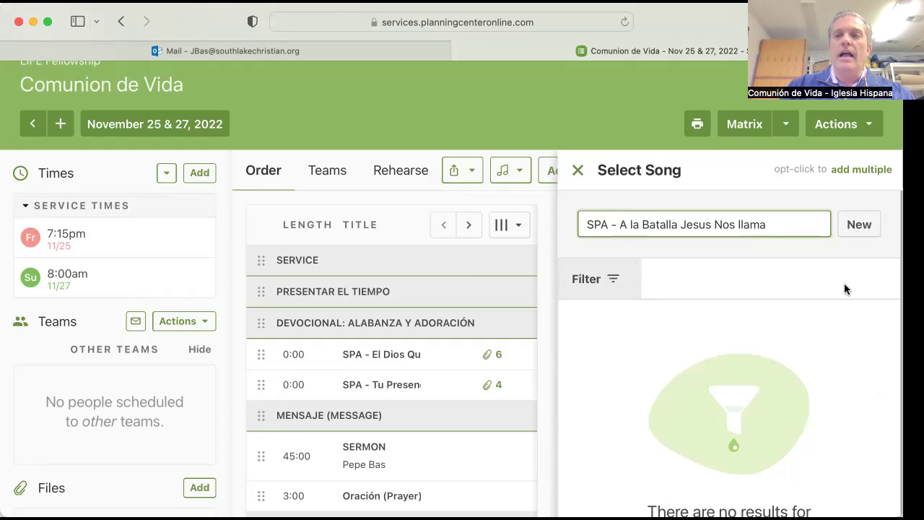
Create the new song "SPA - A la Batalla Jesus Nos llama" with uploading or linking more files enabled, and proceed to its files
{"action": "left_click", "coordinate": [861, 227]}
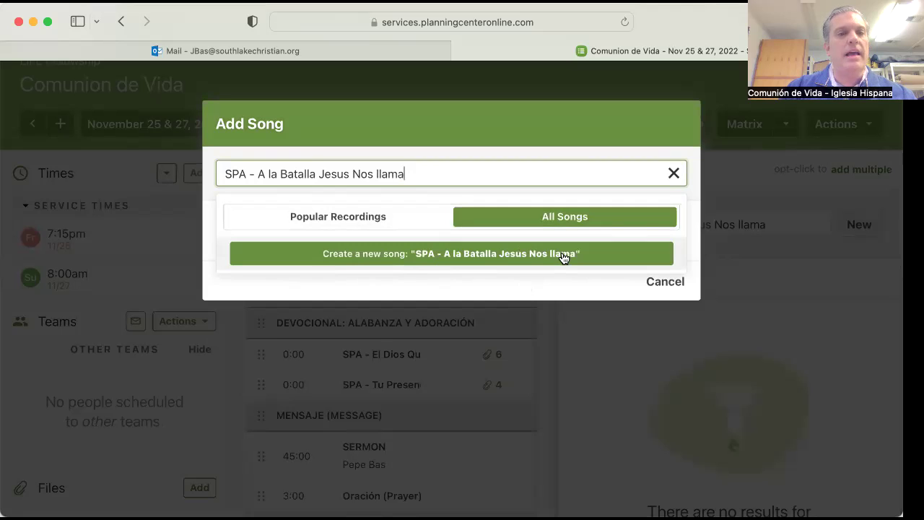
{"action": "left_click", "coordinate": [525, 257]}
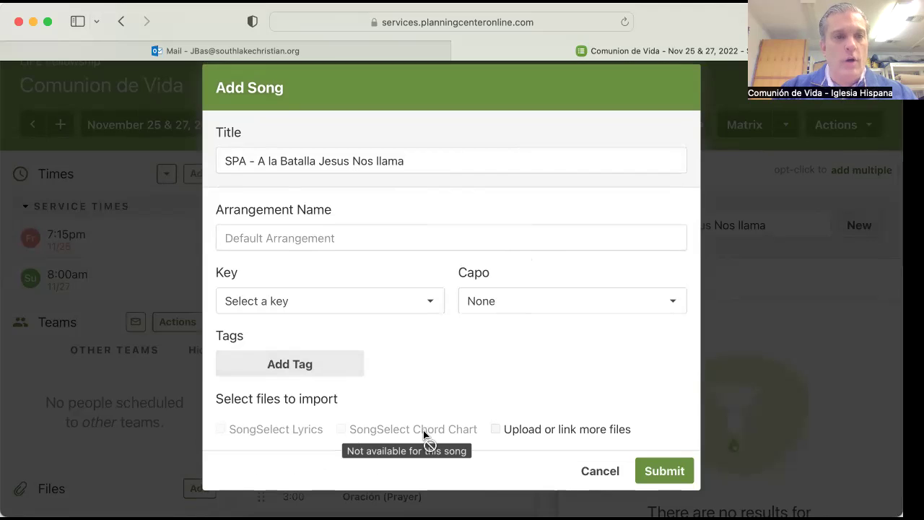
{"action": "left_click", "coordinate": [495, 429]}
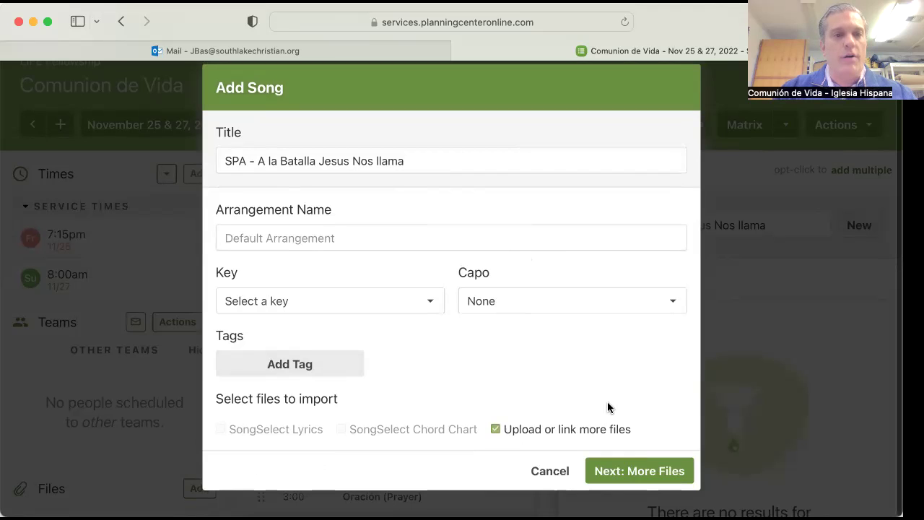
{"action": "left_click", "coordinate": [635, 472]}
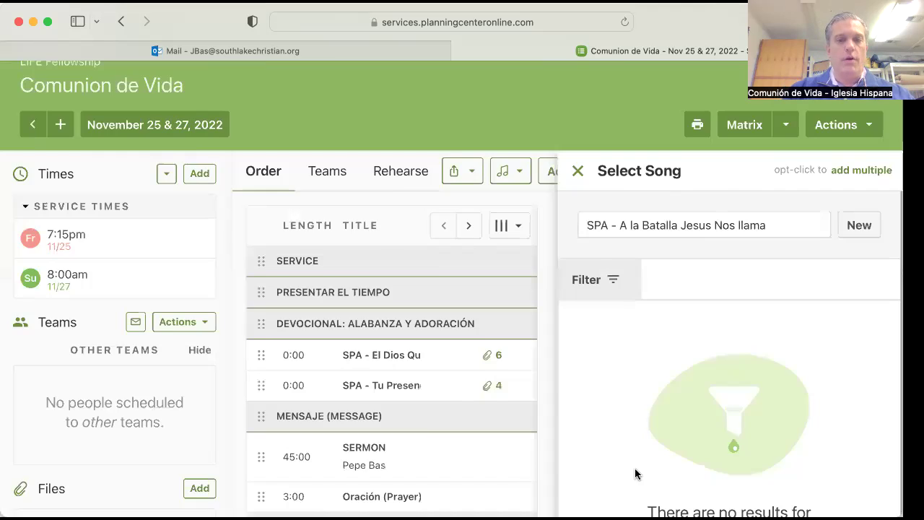
Look over the upload, link and media sources available for adding files to the new song
{"action": "scroll", "coordinate": [635, 474], "scroll_direction": "down", "scroll_amount": 3}
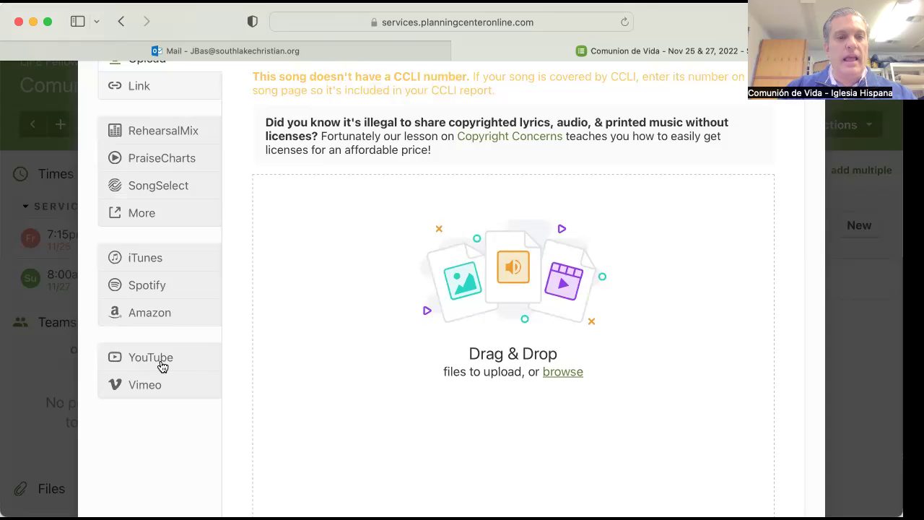
{"action": "scroll", "coordinate": [159, 363], "scroll_direction": "up", "scroll_amount": 3}
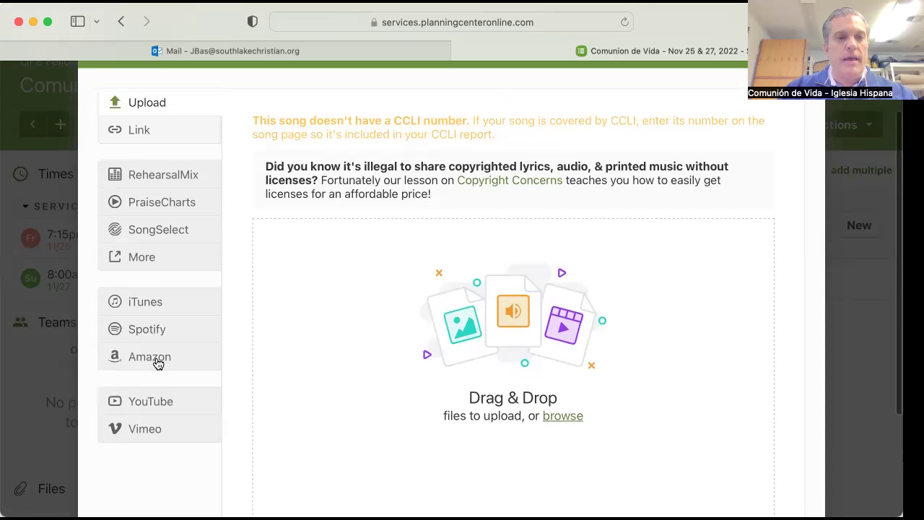
{"action": "scroll", "coordinate": [159, 363], "scroll_direction": "down", "scroll_amount": 2}
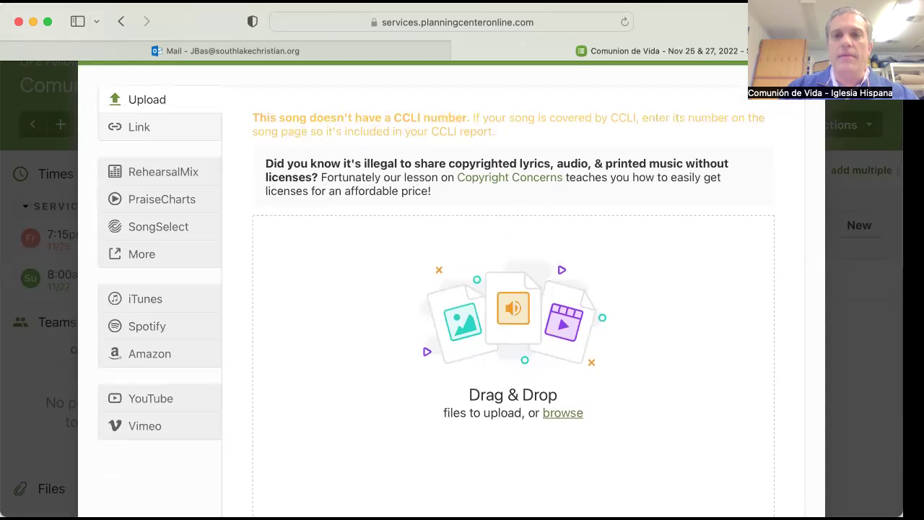
Search the web in a new tab for "A la batalla Jesus nos llama"
{"action": "key", "text": "super+t"}
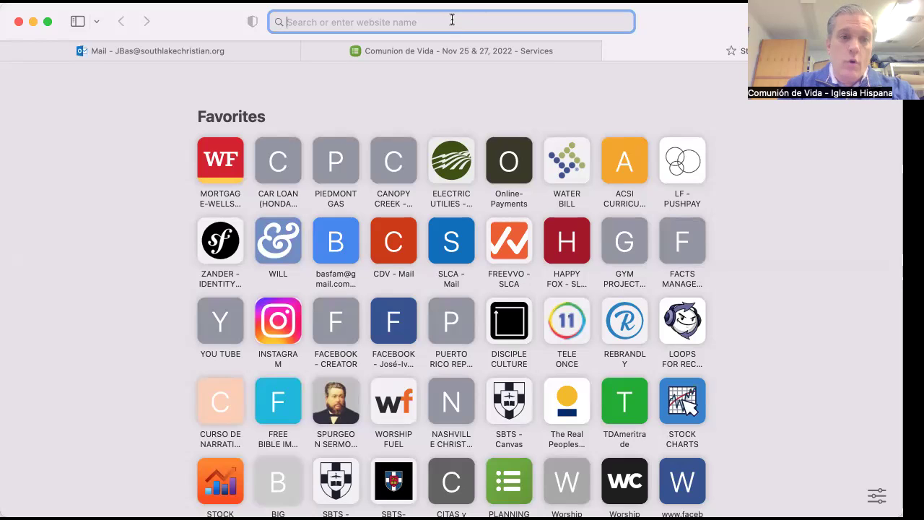
{"action": "type", "text": "A la"}
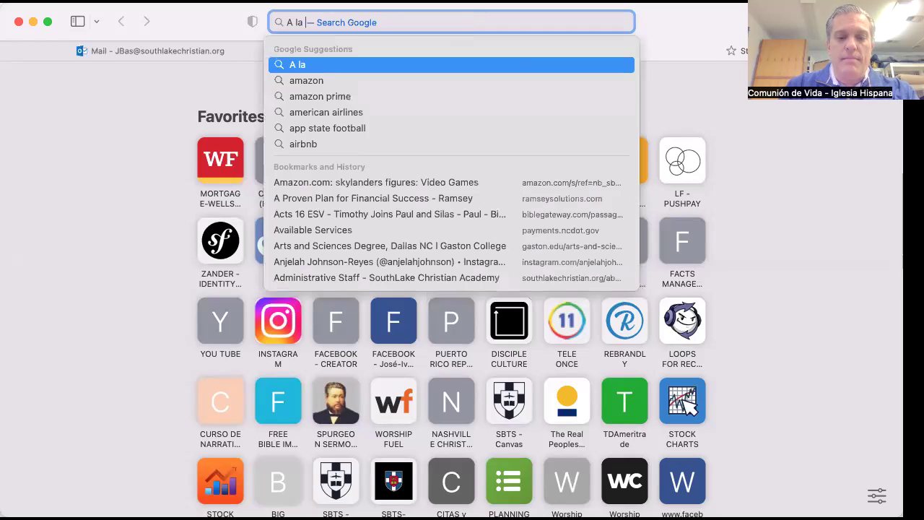
{"action": "type", "text": " batalla Je"}
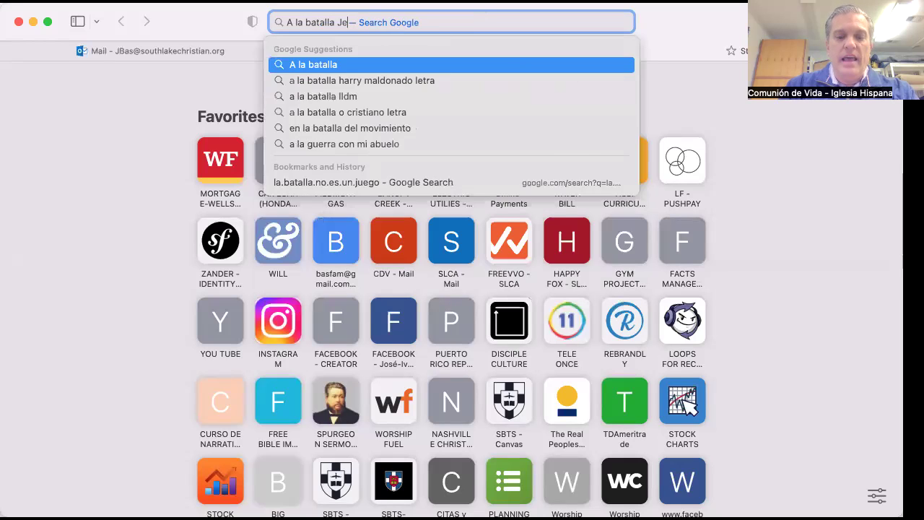
{"action": "type", "text": "sus nos llama"}
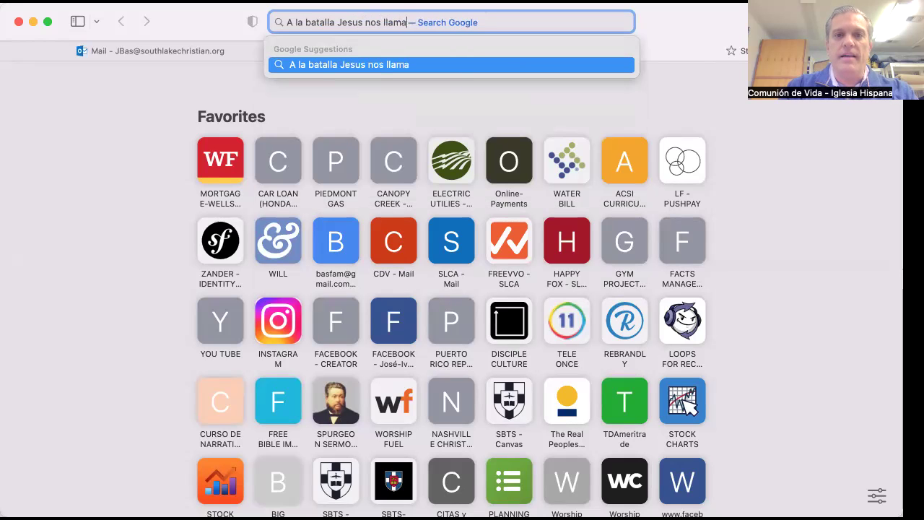
{"action": "key", "text": "Return"}
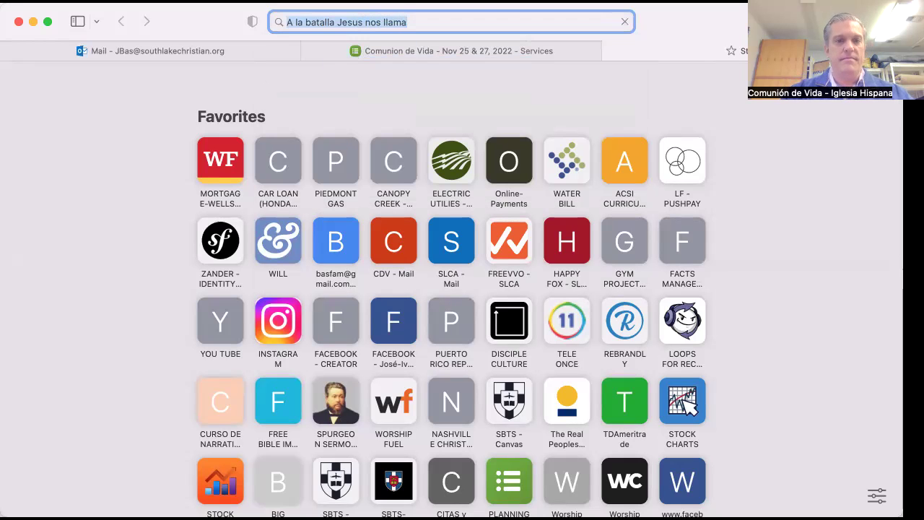
Look through the search results, check the Chordify chords page for "A LA BATALLA JESÙS NOS LLAMA", and return to the results
{"action": "scroll", "coordinate": [553, 329], "scroll_direction": "down", "scroll_amount": 2}
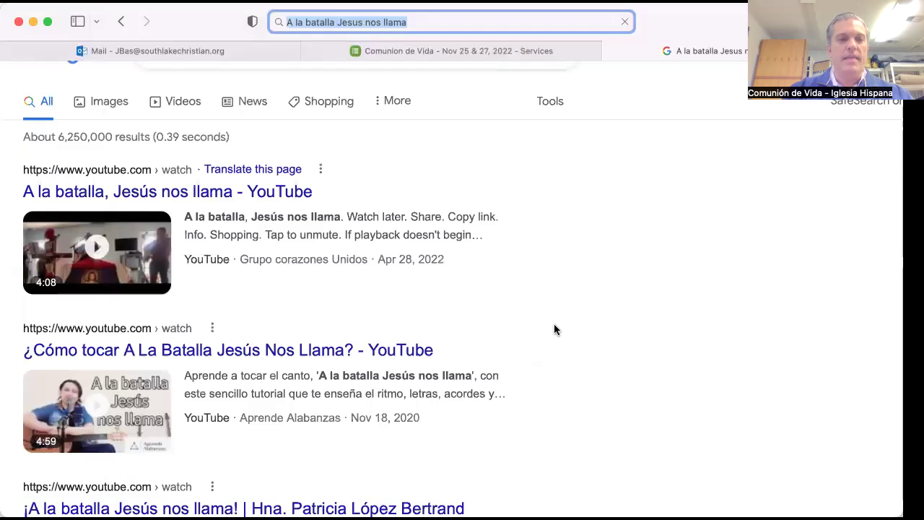
{"action": "scroll", "coordinate": [554, 329], "scroll_direction": "down", "scroll_amount": 2}
{"action": "scroll", "coordinate": [554, 329], "scroll_direction": "down", "scroll_amount": 5}
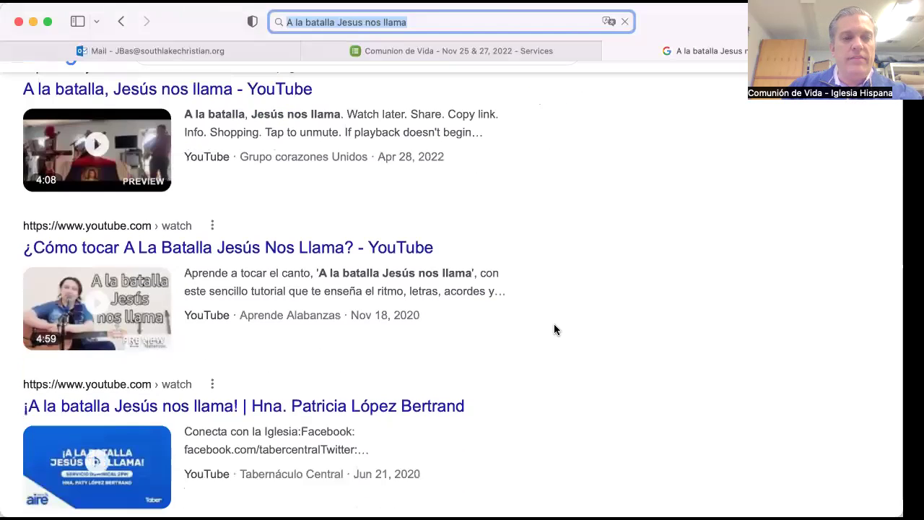
{"action": "scroll", "coordinate": [554, 329], "scroll_direction": "down", "scroll_amount": 4}
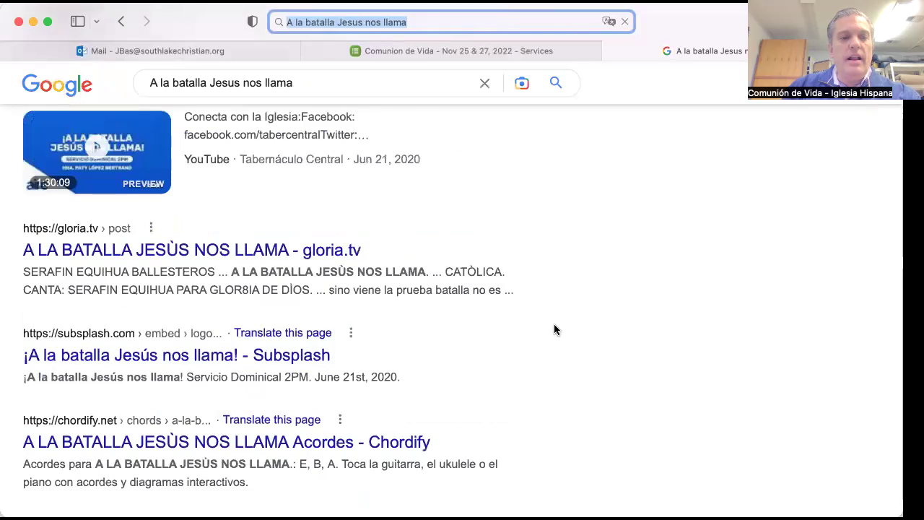
{"action": "scroll", "coordinate": [336, 474], "scroll_direction": "down", "scroll_amount": 4}
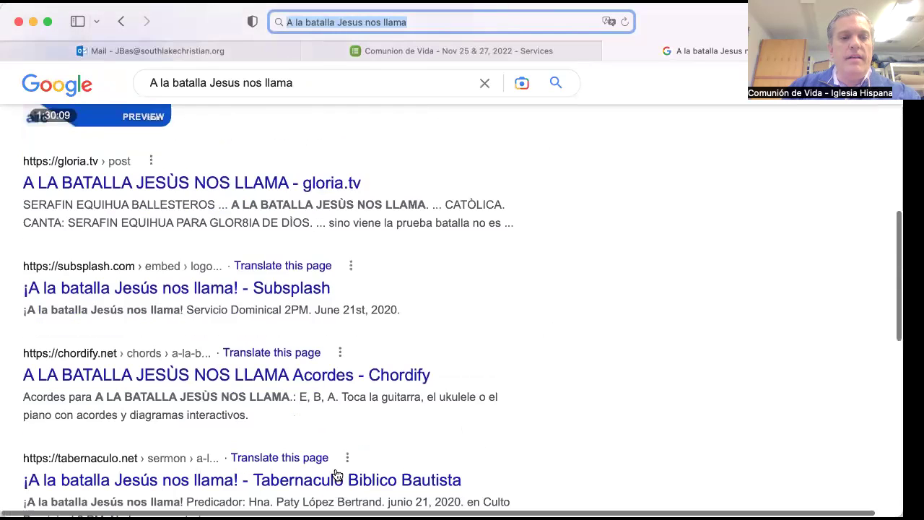
{"action": "scroll", "coordinate": [336, 475], "scroll_direction": "down", "scroll_amount": 6}
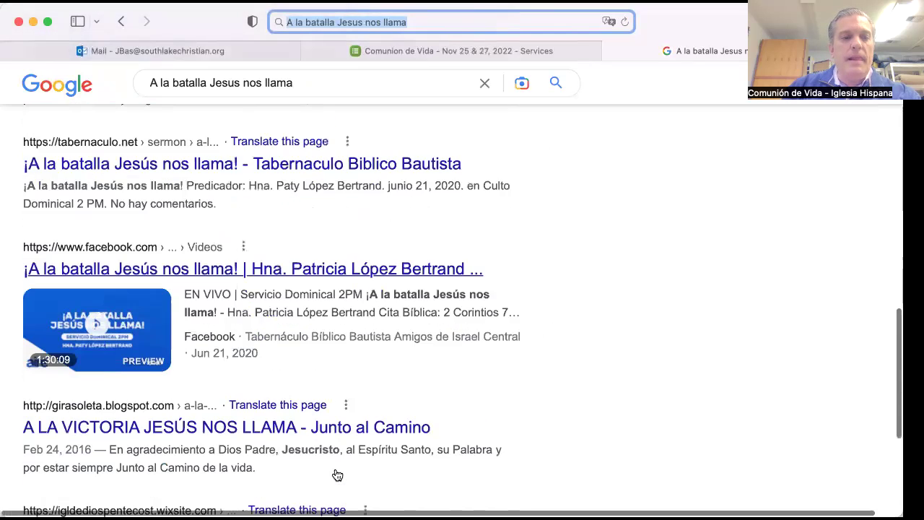
{"action": "scroll", "coordinate": [214, 261], "scroll_direction": "up", "scroll_amount": 5}
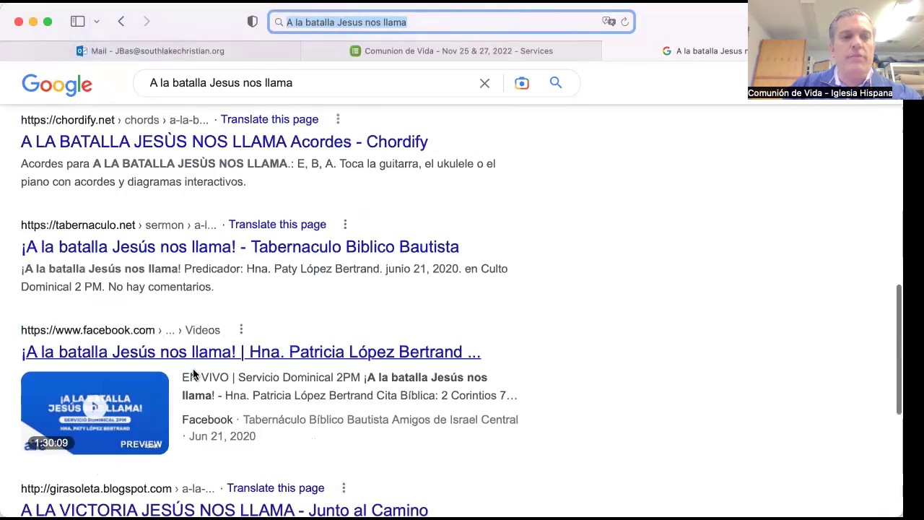
{"action": "scroll", "coordinate": [214, 289], "scroll_direction": "up", "scroll_amount": 3}
{"action": "left_click", "coordinate": [217, 291]}
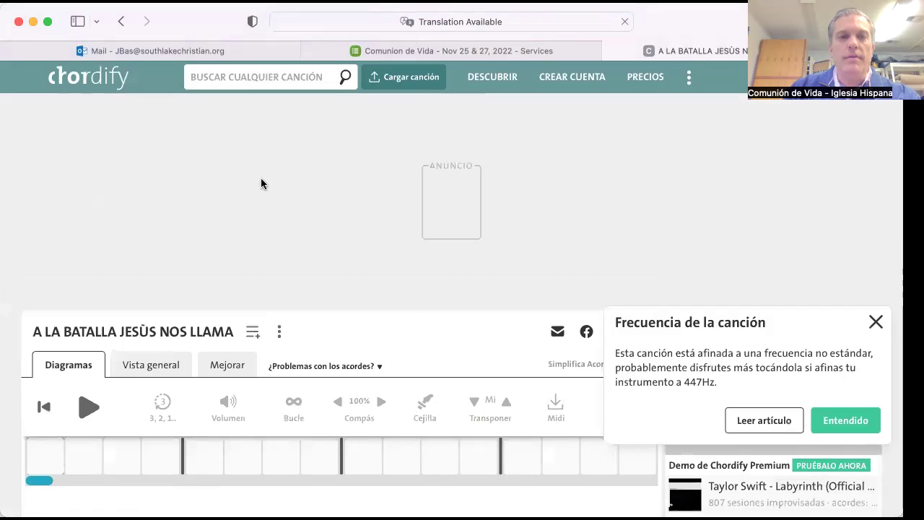
{"action": "left_click", "coordinate": [120, 23]}
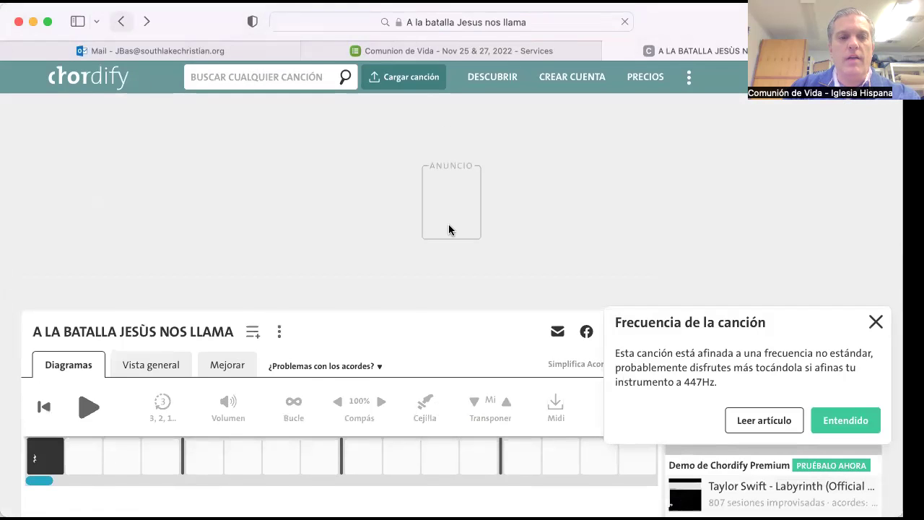
Find the LaCuerda.net result "POPURRI (DIOS NO MURIO)" on the second results page and open its Letra y Acordes version
{"action": "scroll", "coordinate": [448, 229], "scroll_direction": "down", "scroll_amount": 2}
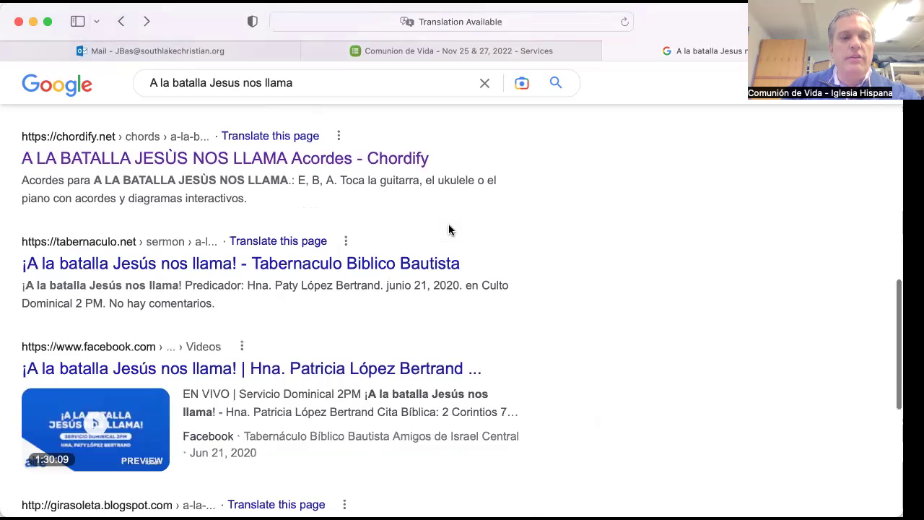
{"action": "scroll", "coordinate": [449, 230], "scroll_direction": "down", "scroll_amount": 5}
{"action": "scroll", "coordinate": [448, 230], "scroll_direction": "down", "scroll_amount": 4}
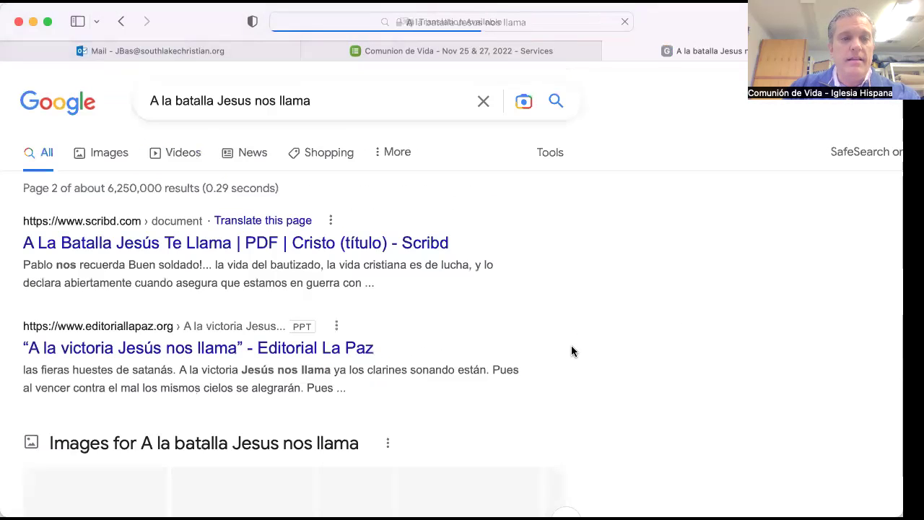
{"action": "scroll", "coordinate": [571, 352], "scroll_direction": "down", "scroll_amount": 1}
{"action": "scroll", "coordinate": [571, 352], "scroll_direction": "down", "scroll_amount": 1}
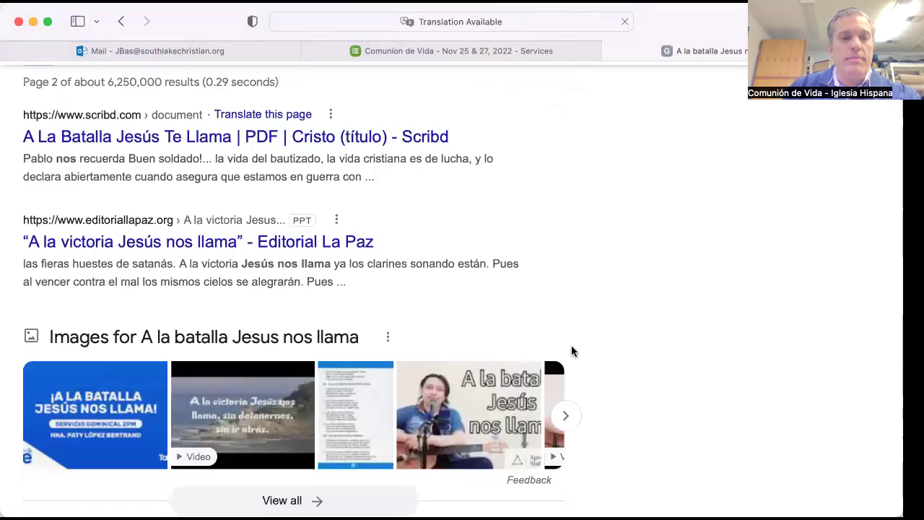
{"action": "scroll", "coordinate": [572, 352], "scroll_direction": "down", "scroll_amount": 5}
{"action": "scroll", "coordinate": [572, 352], "scroll_direction": "down", "scroll_amount": 5}
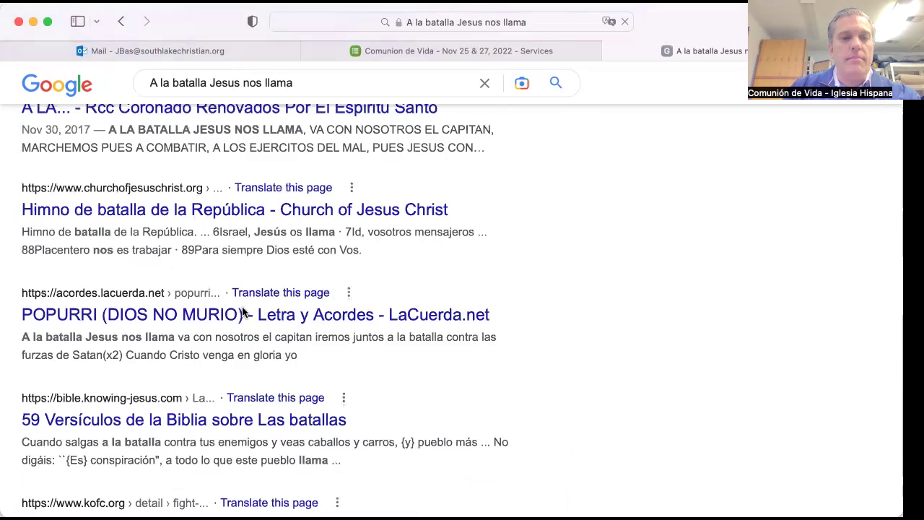
{"action": "left_click", "coordinate": [296, 313]}
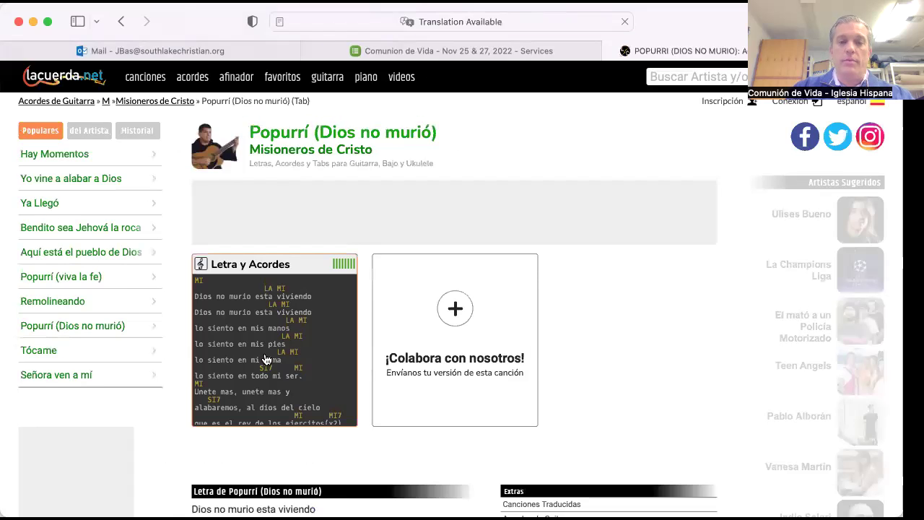
{"action": "left_click", "coordinate": [264, 358]}
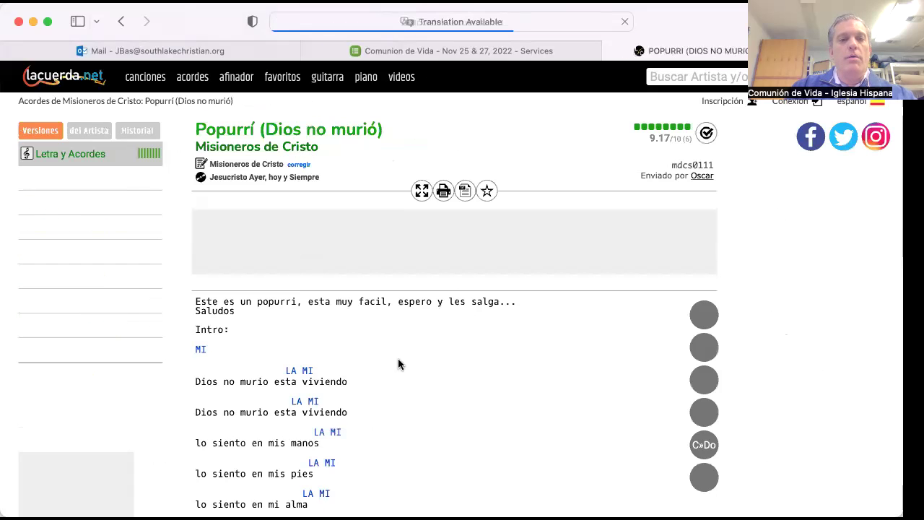
Examine the medley's lyrics and chords on LaCuerda.net, along with the page's key change, notation and text format tools
{"action": "scroll", "coordinate": [419, 397], "scroll_direction": "down", "scroll_amount": 5}
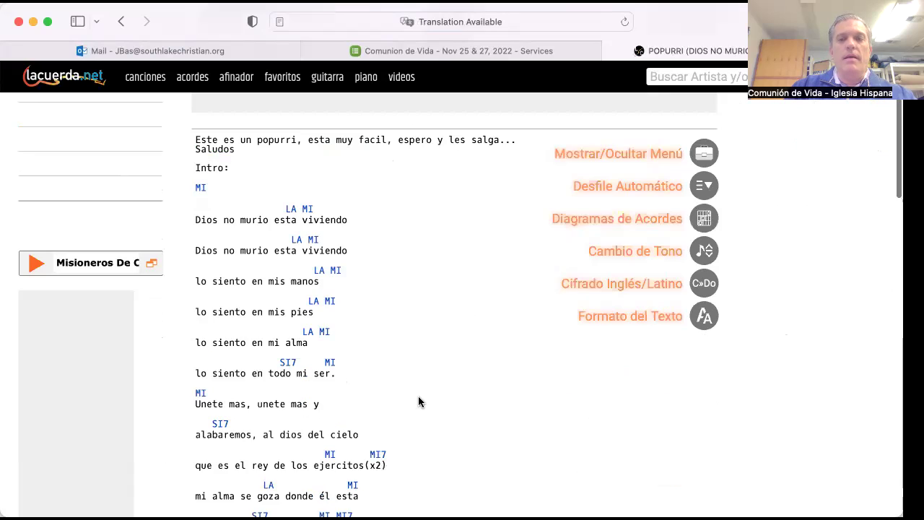
{"action": "scroll", "coordinate": [417, 397], "scroll_direction": "down", "scroll_amount": 3}
{"action": "scroll", "coordinate": [700, 235], "scroll_direction": "up", "scroll_amount": 3}
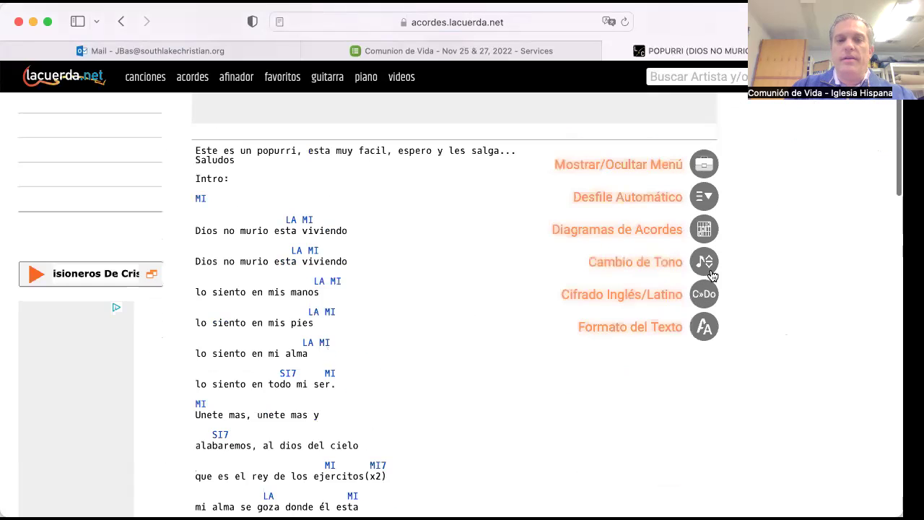
{"action": "scroll", "coordinate": [706, 237], "scroll_direction": "down", "scroll_amount": 1}
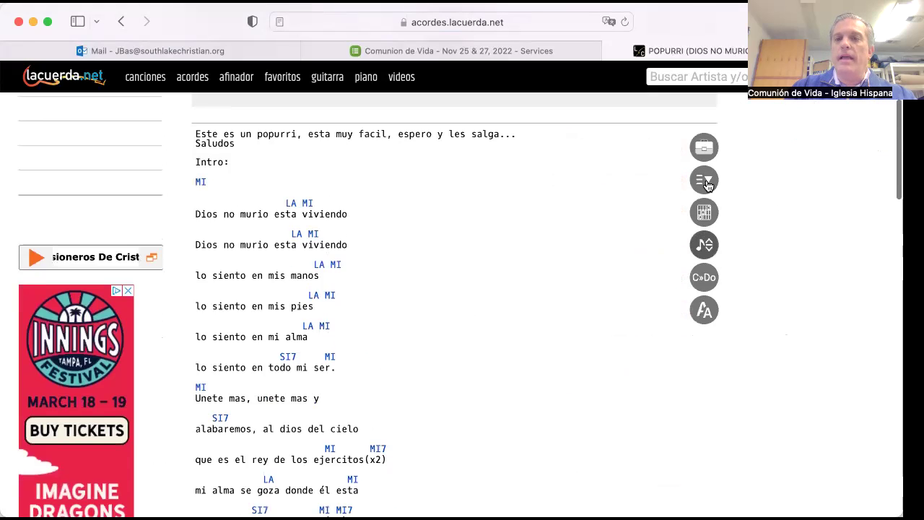